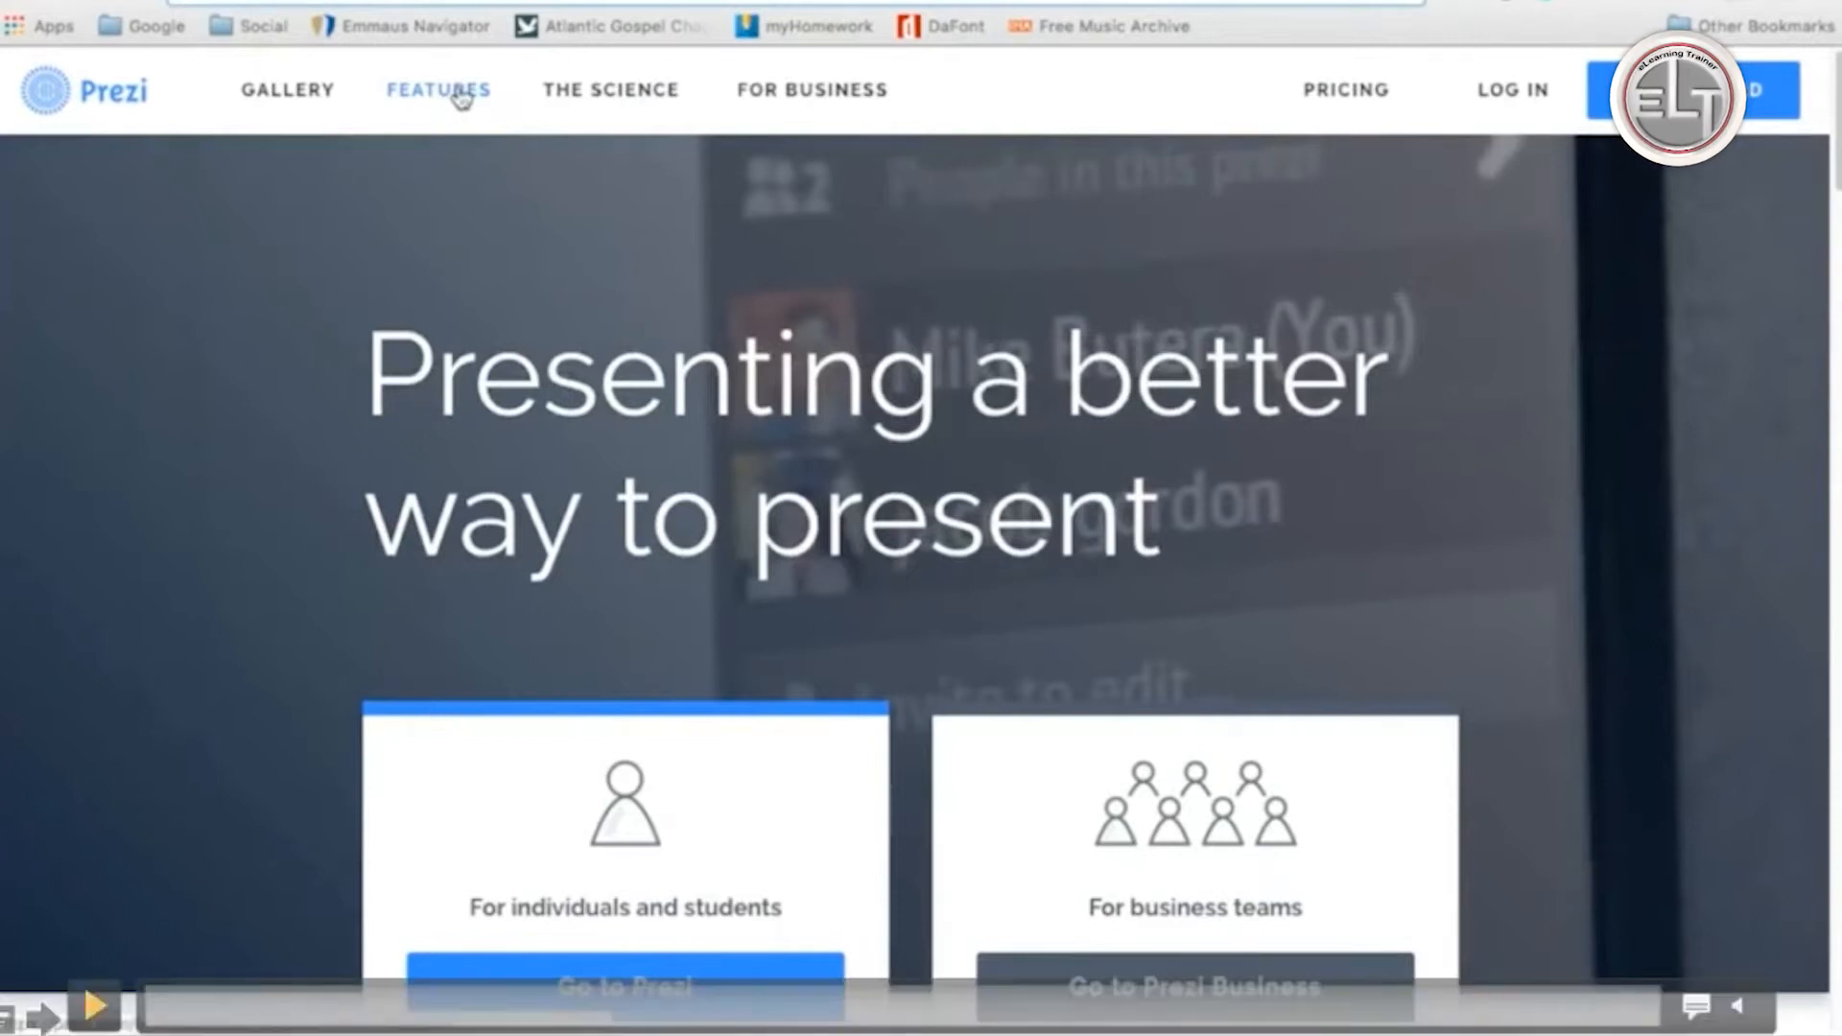
pyautogui.click(94, 1005)
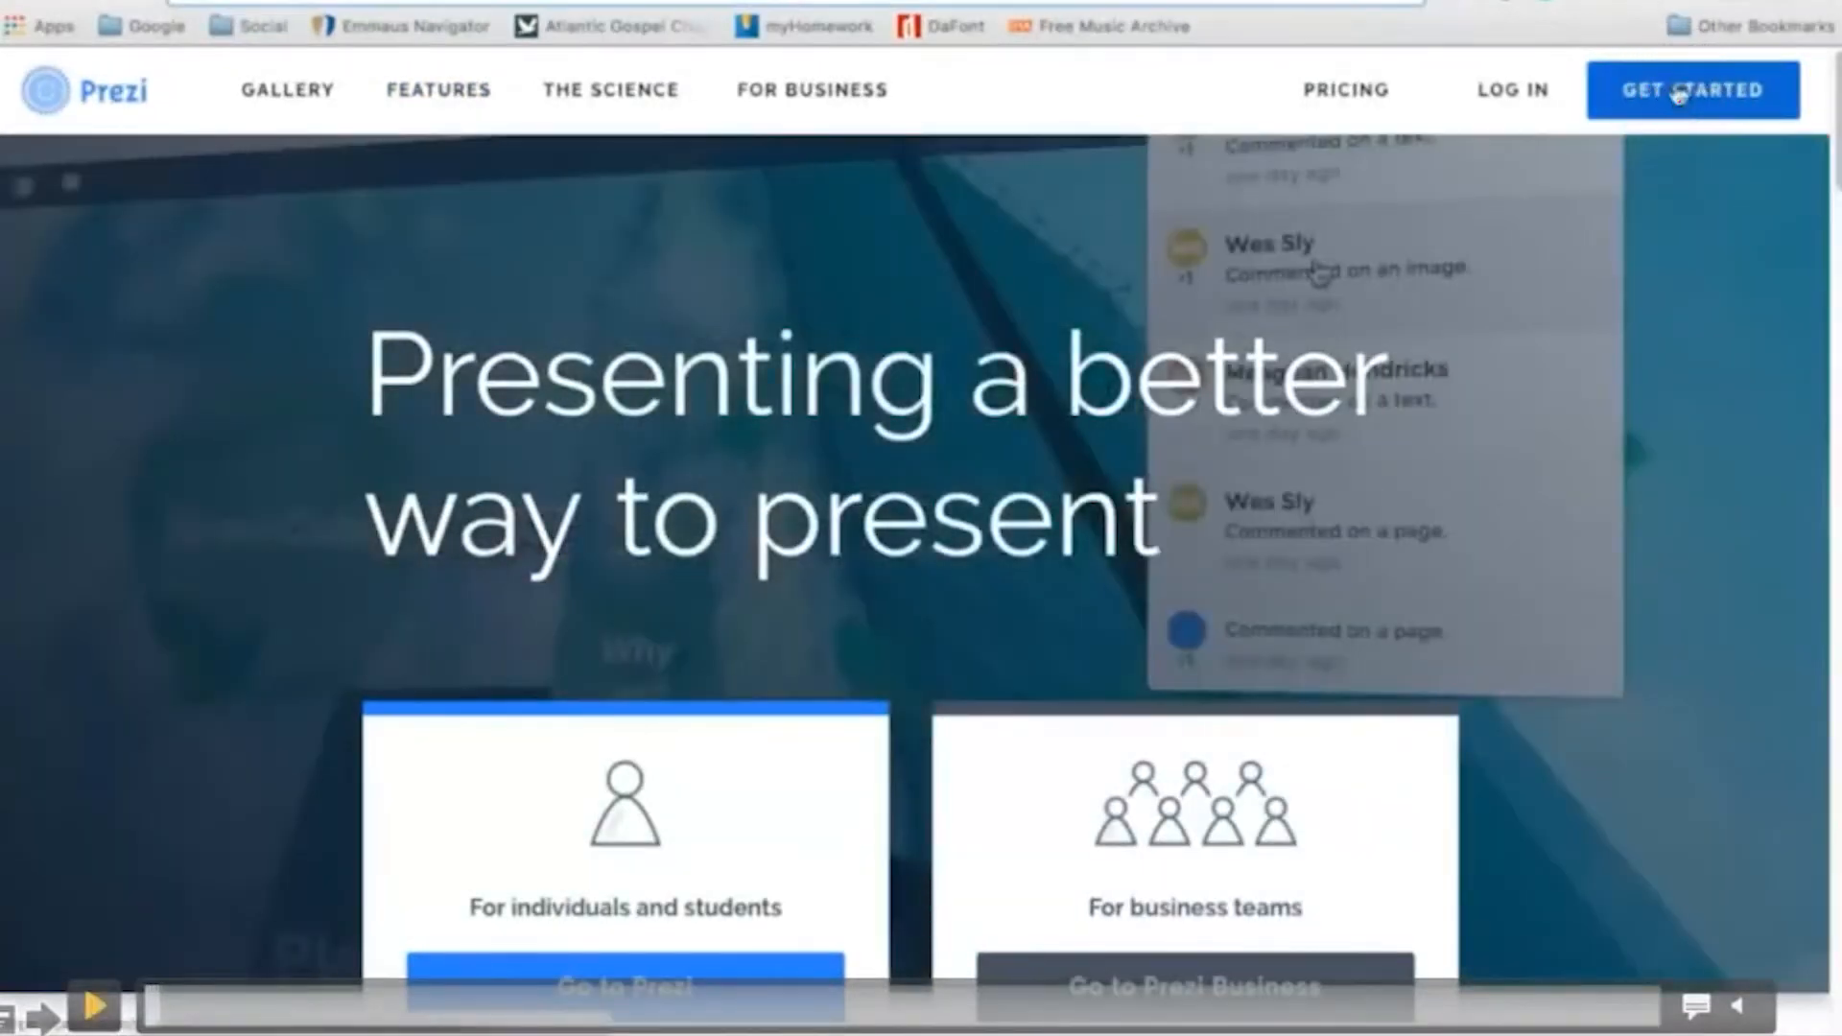
pyautogui.press('Right')
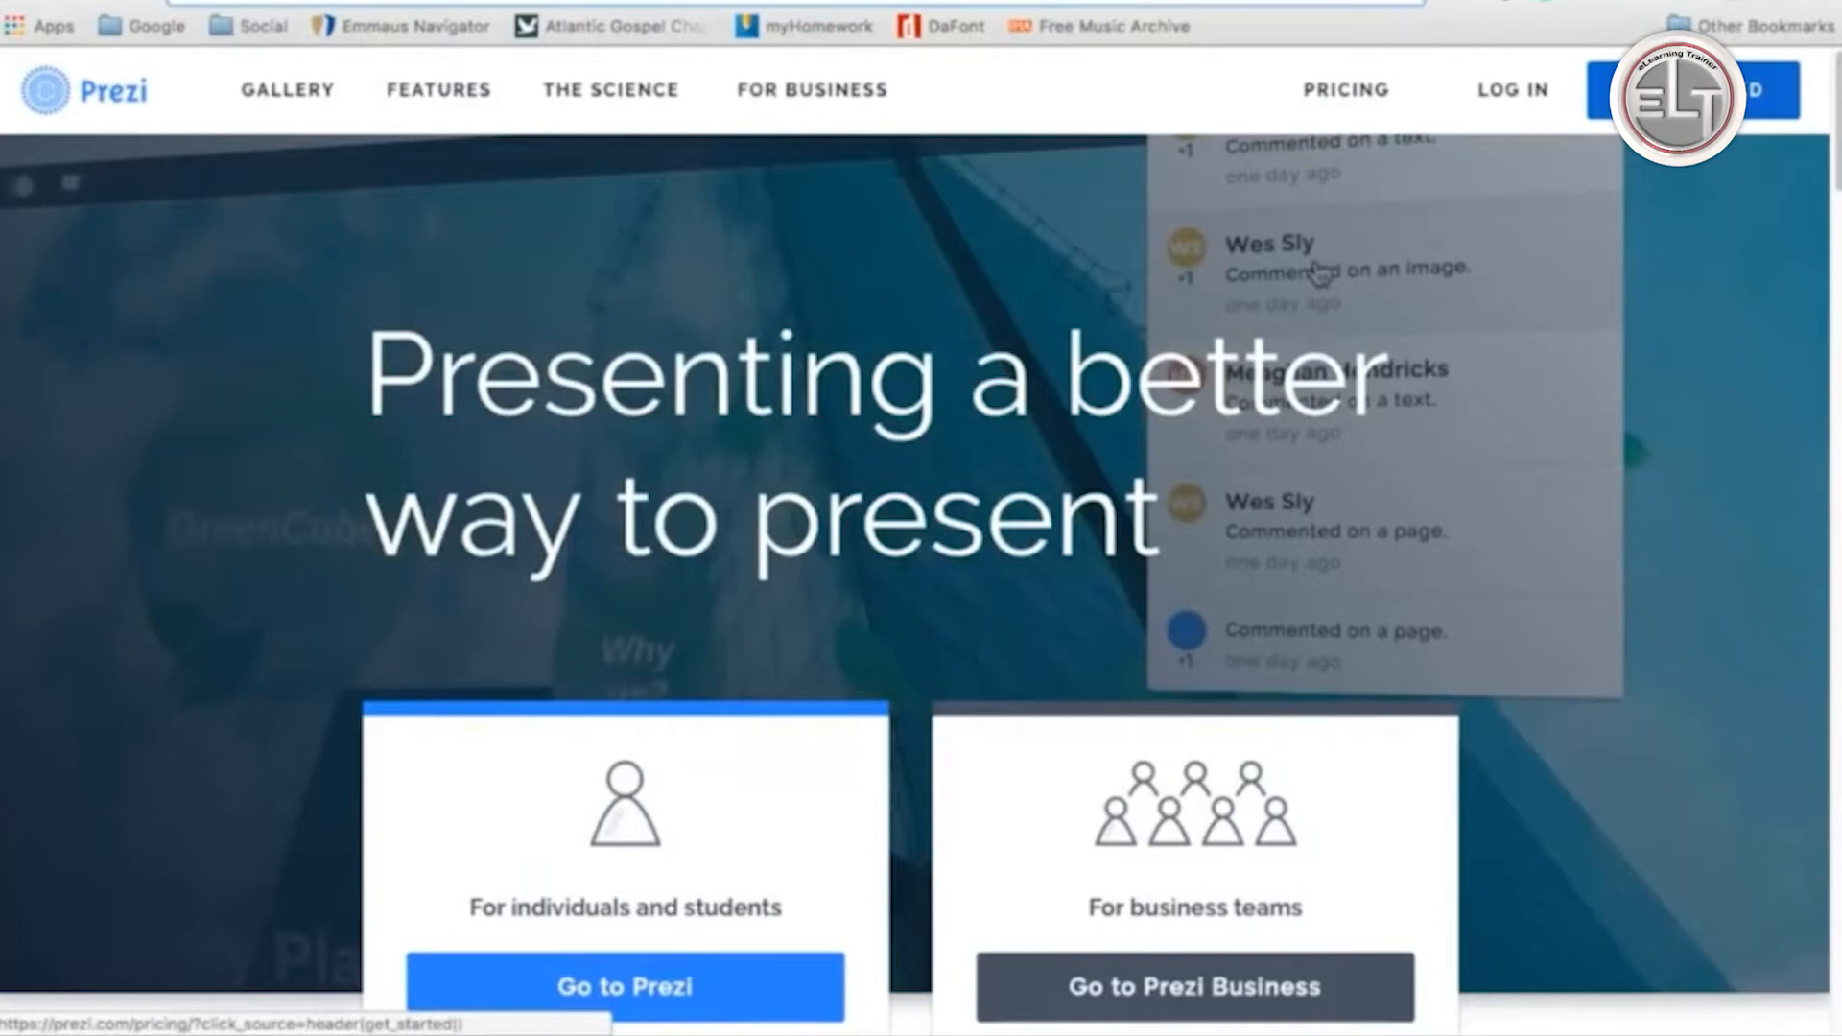
pyautogui.click(94, 1005)
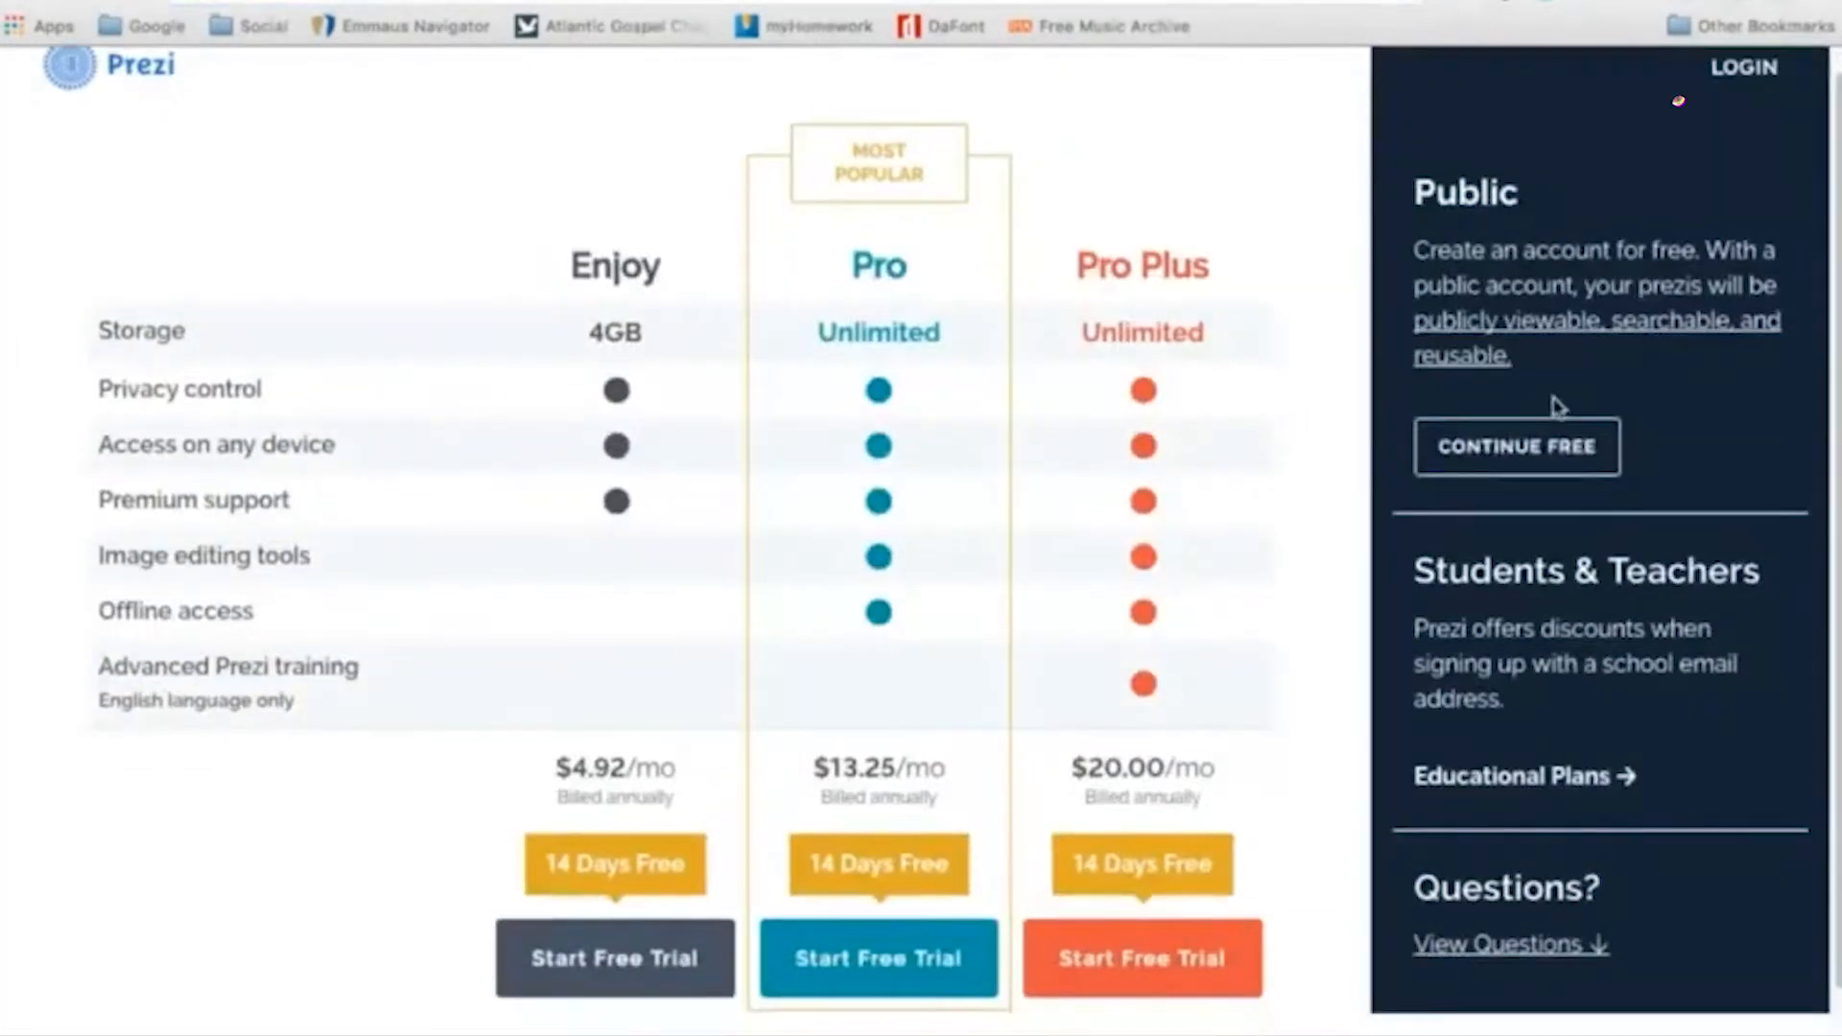
pyautogui.click(94, 1005)
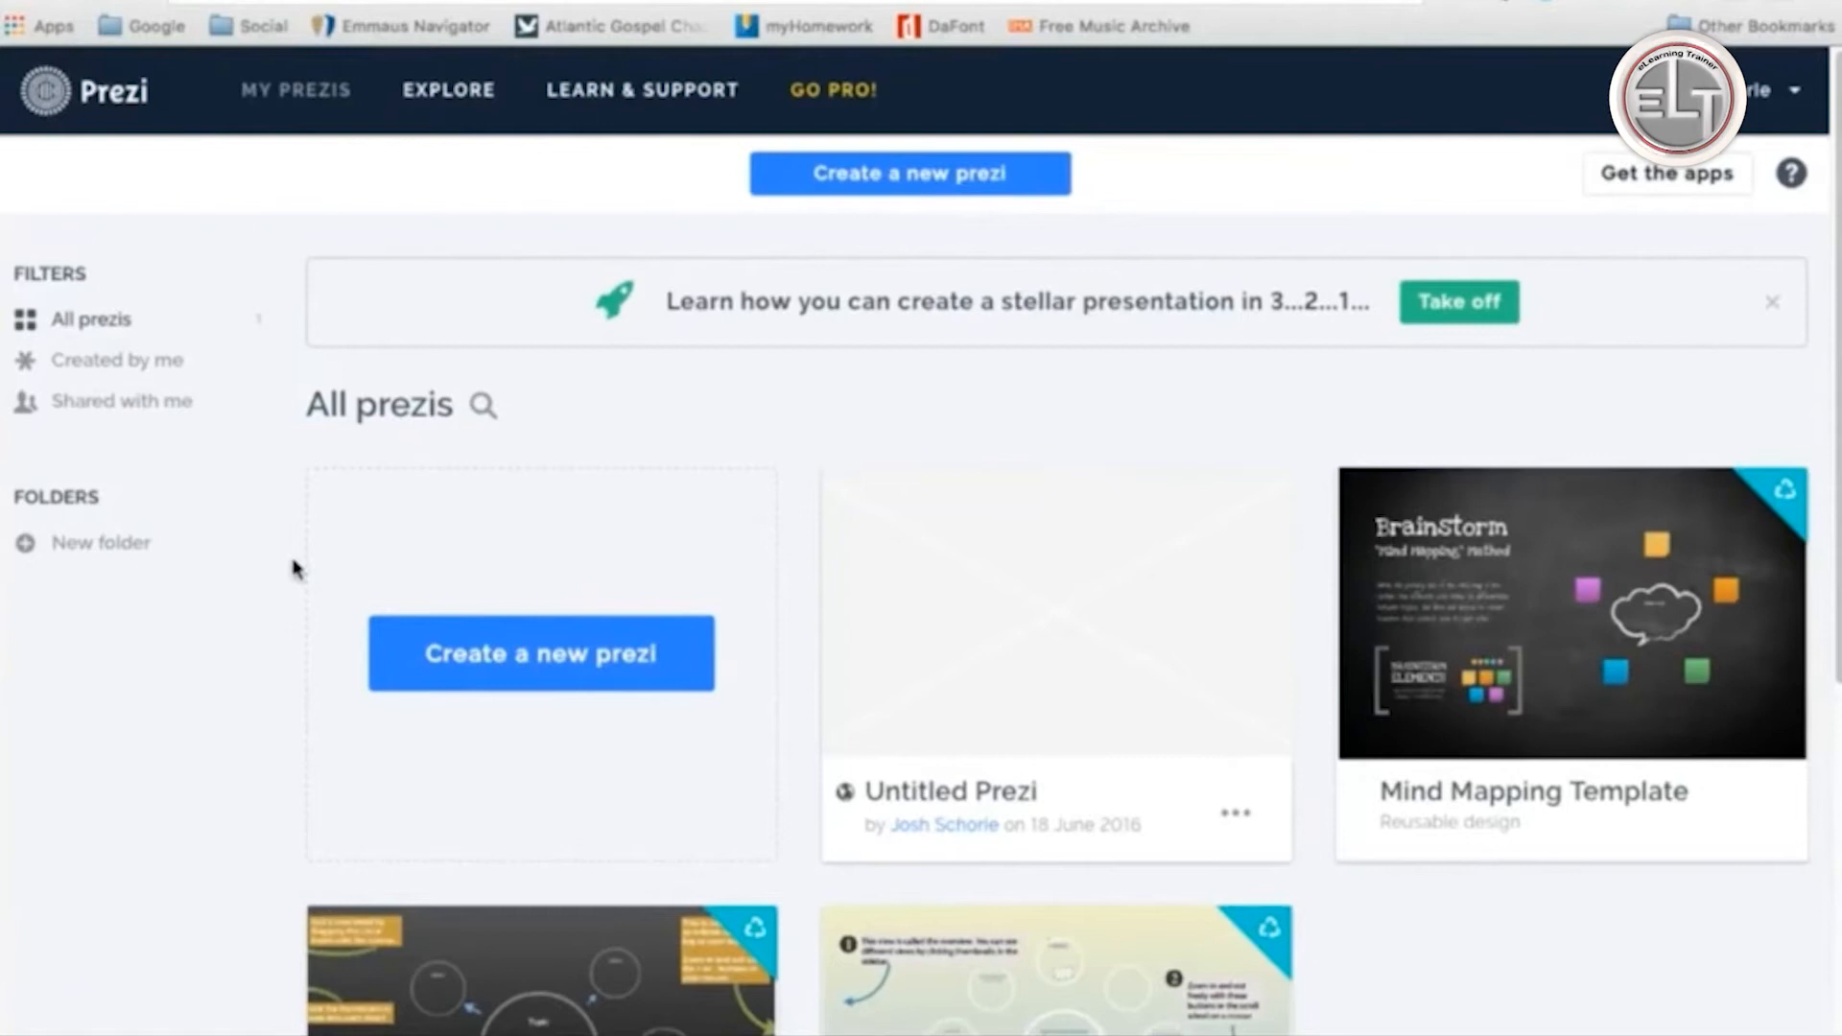
# Browse the latest and additional templates and create a new prezi from the Streaming template.
pyautogui.click(496, 676)
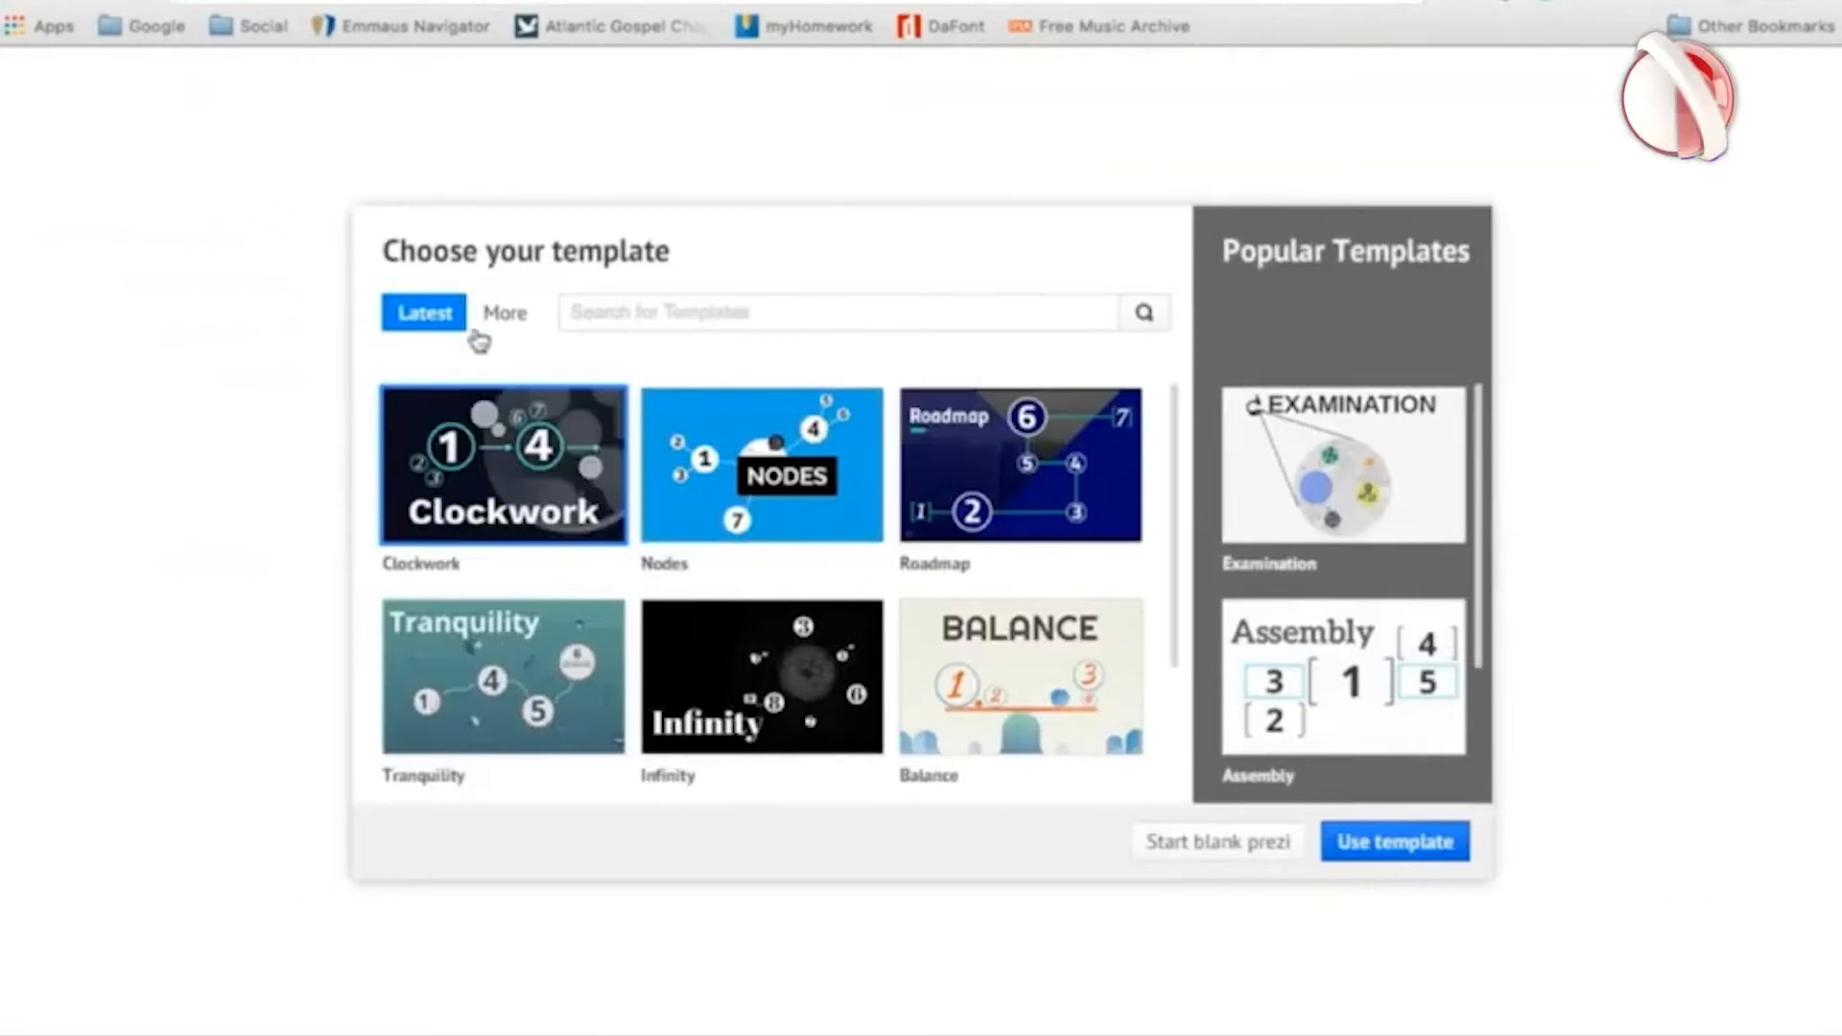
pyautogui.scroll(-3, 728, 609)
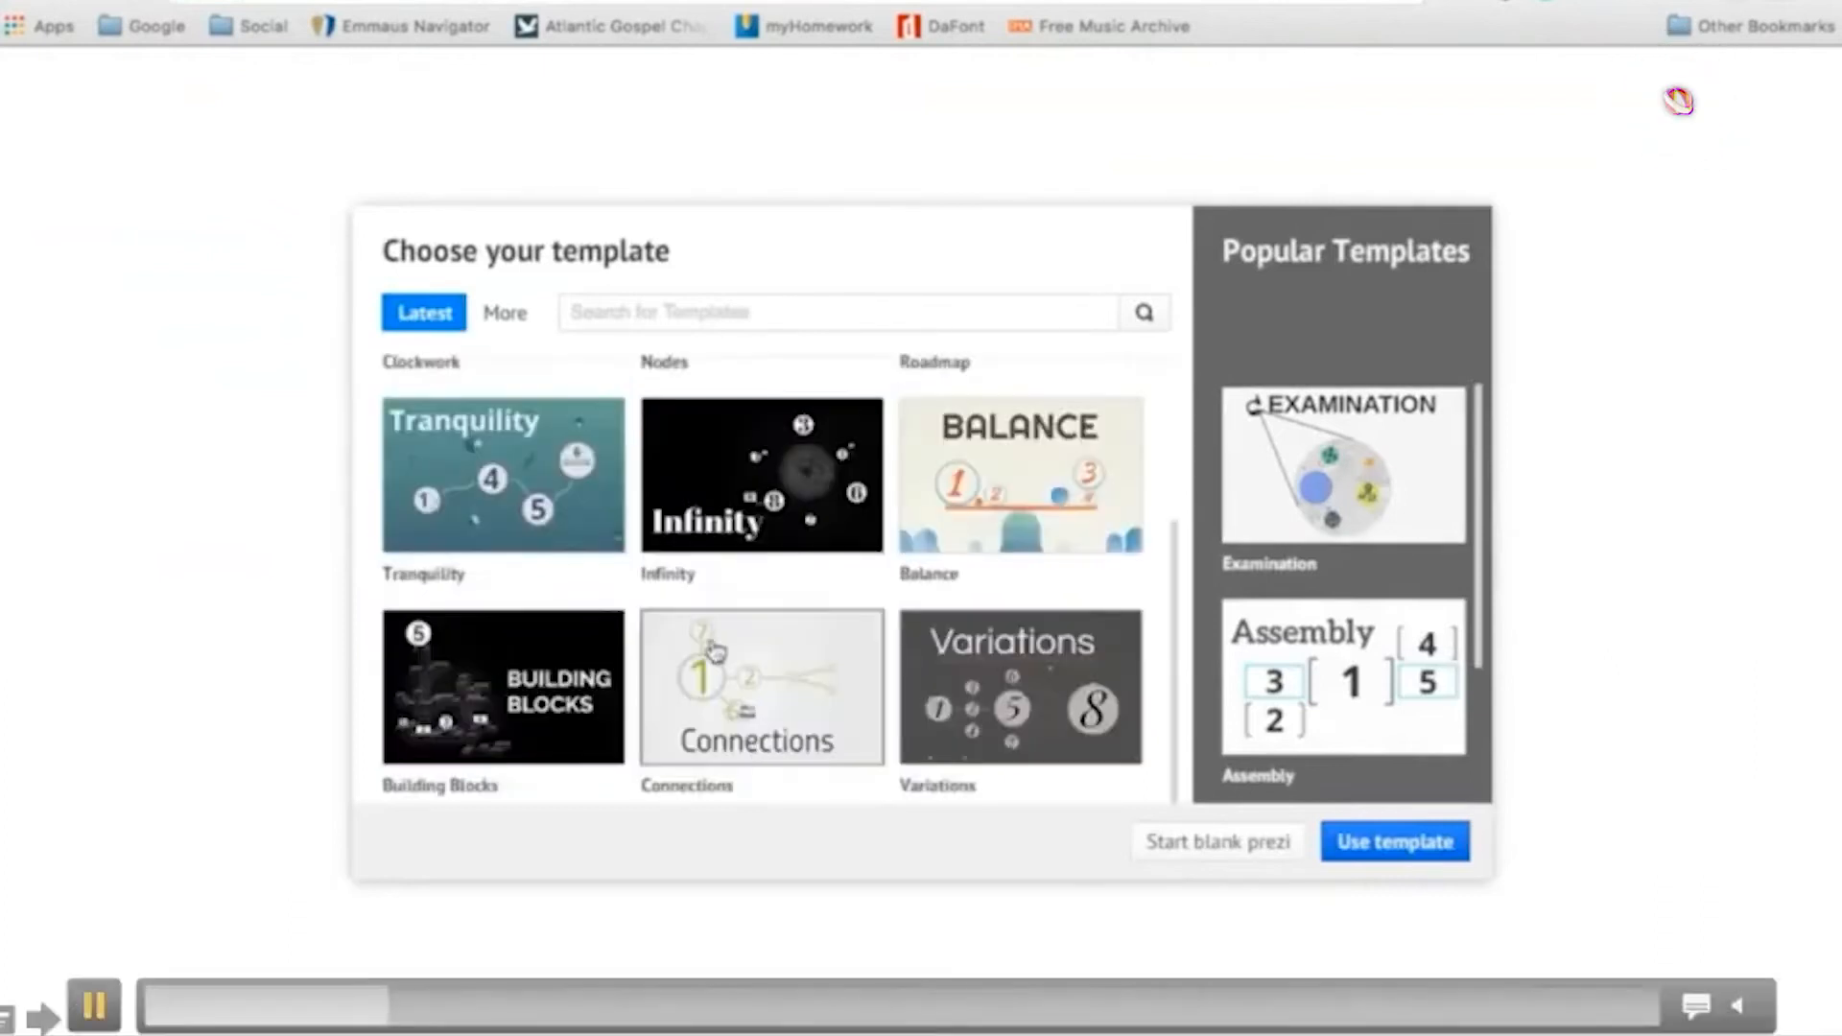
pyautogui.scroll(3, 715, 650)
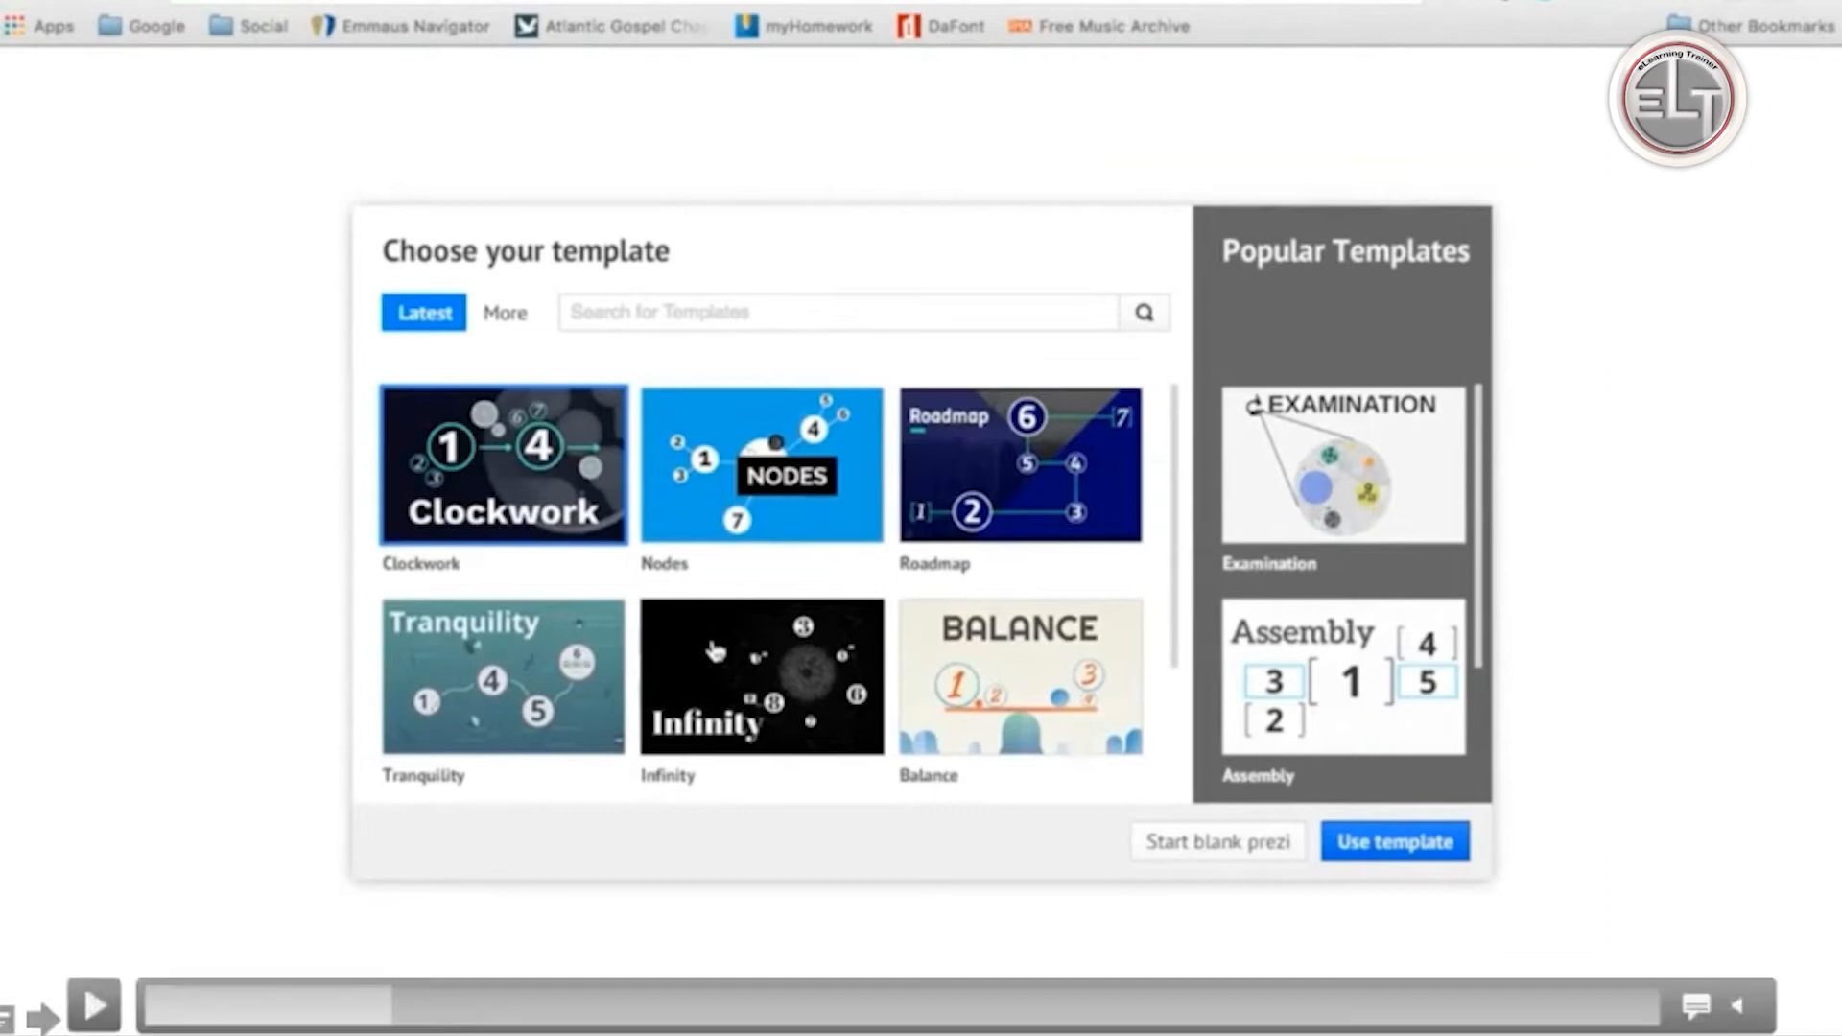
pyautogui.press('space')
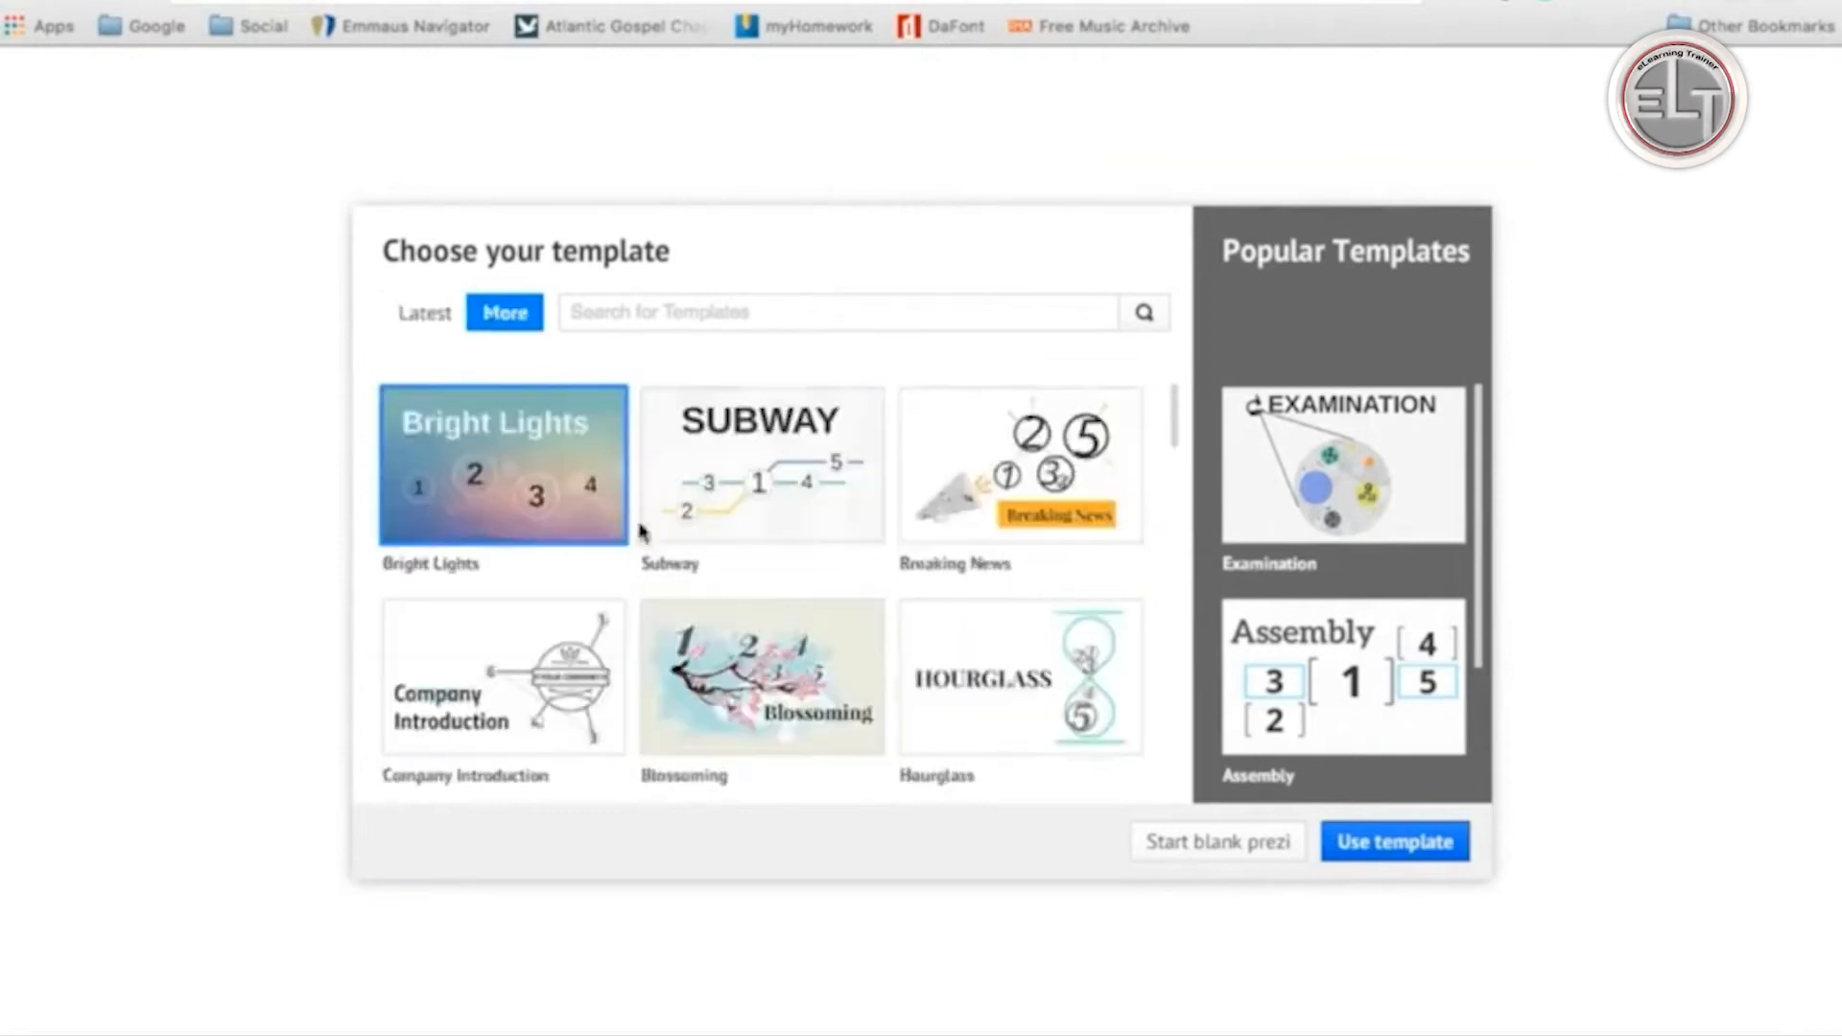
pyautogui.scroll(-5, 983, 583)
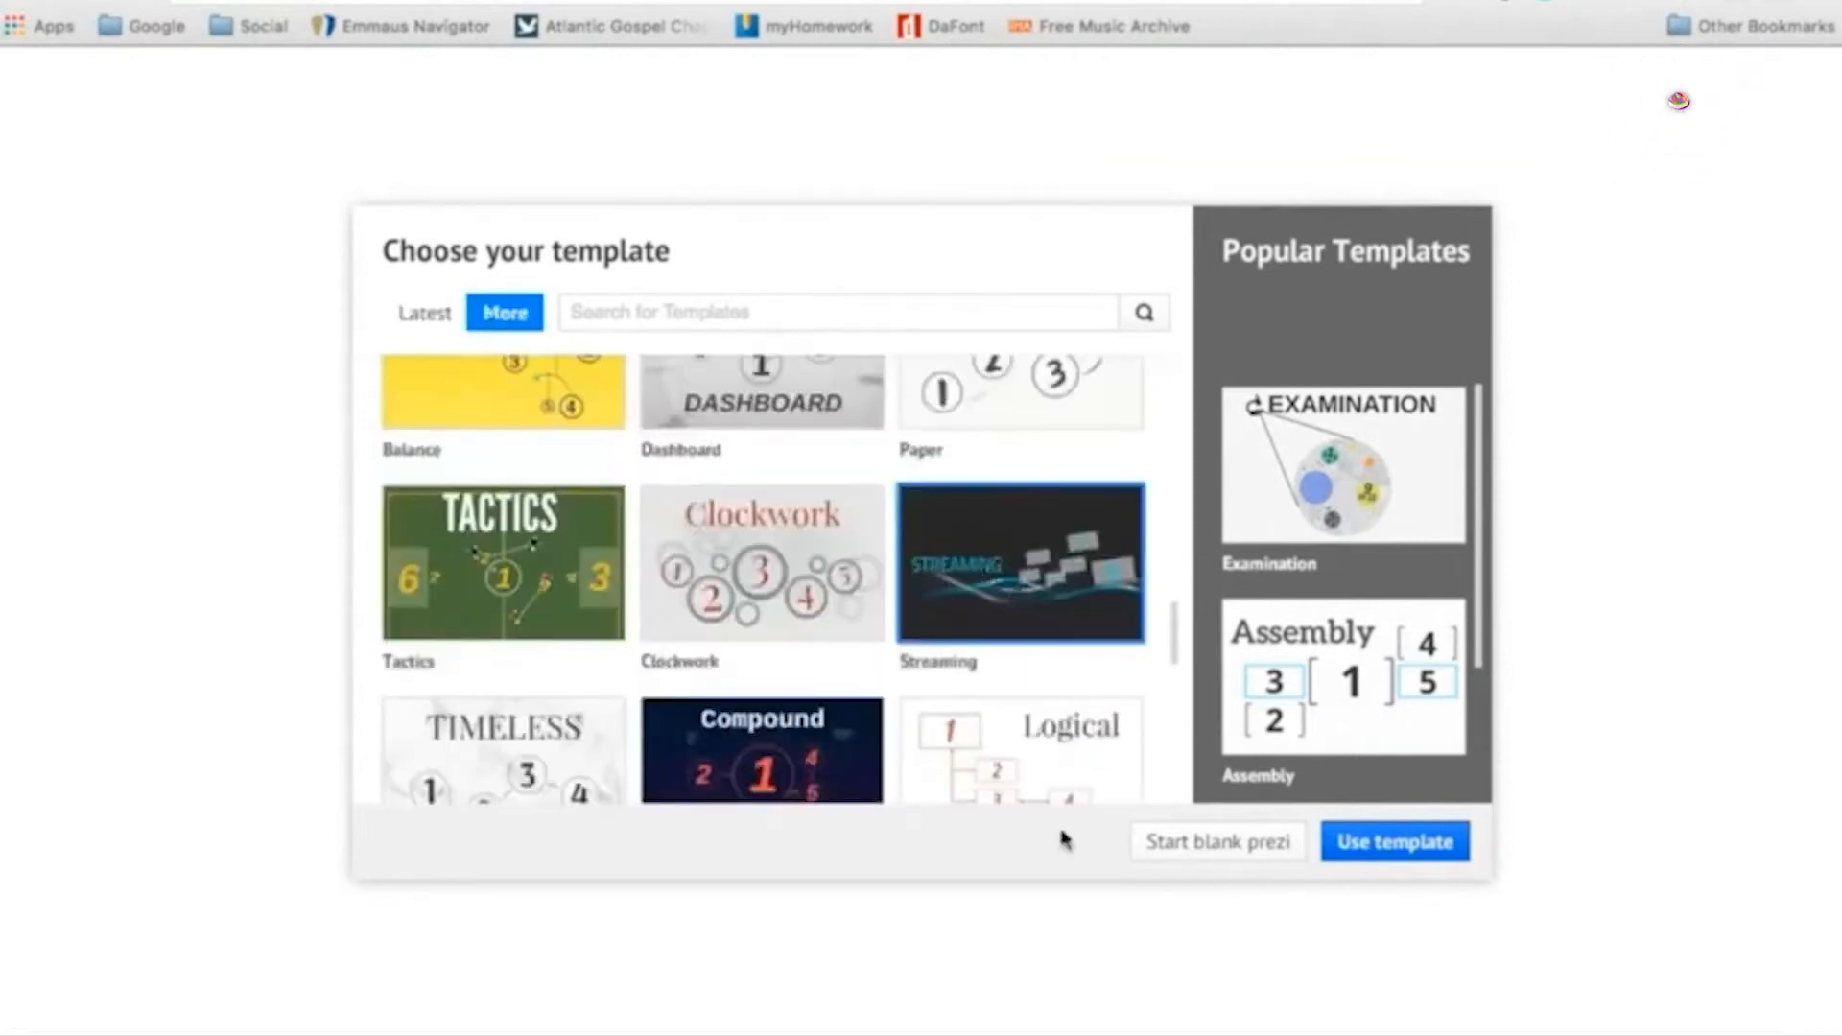
pyautogui.doubleClick(1048, 652)
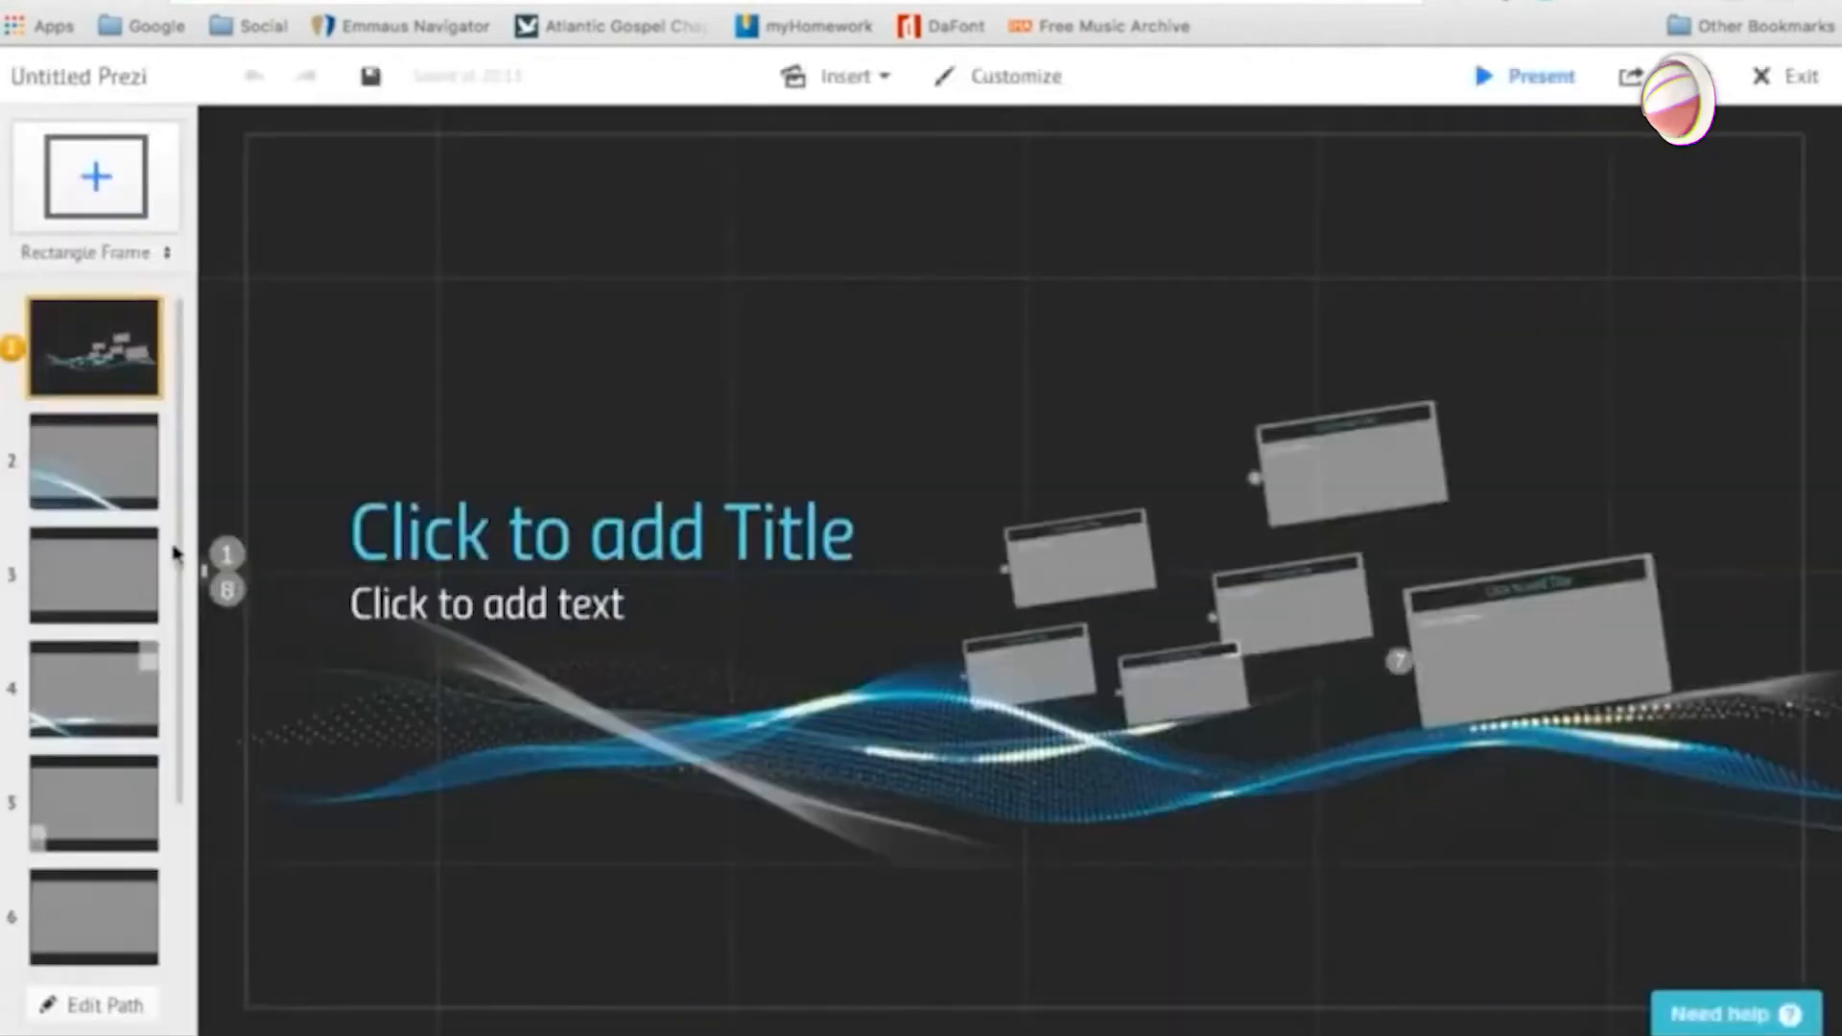
# Zoom through path points 2 to 5 and return to the overview at path point 1.
pyautogui.click(108, 470)
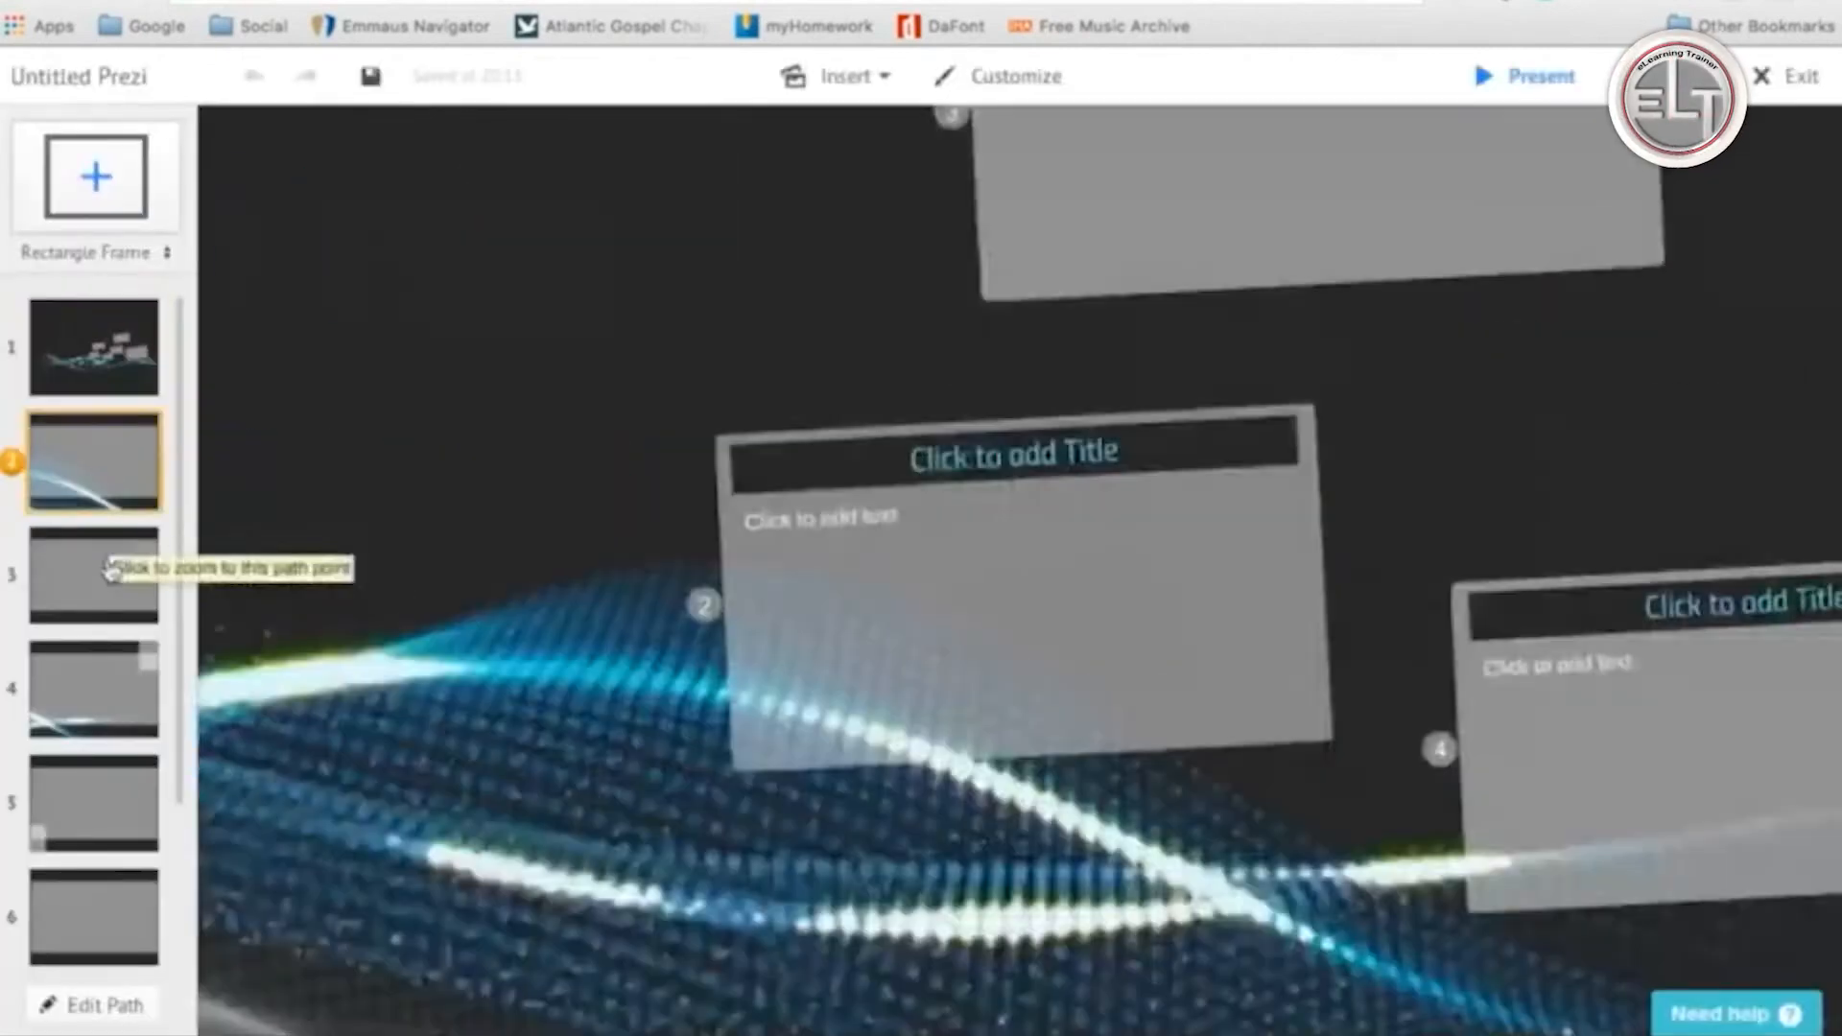
pyautogui.click(96, 576)
pyautogui.click(101, 726)
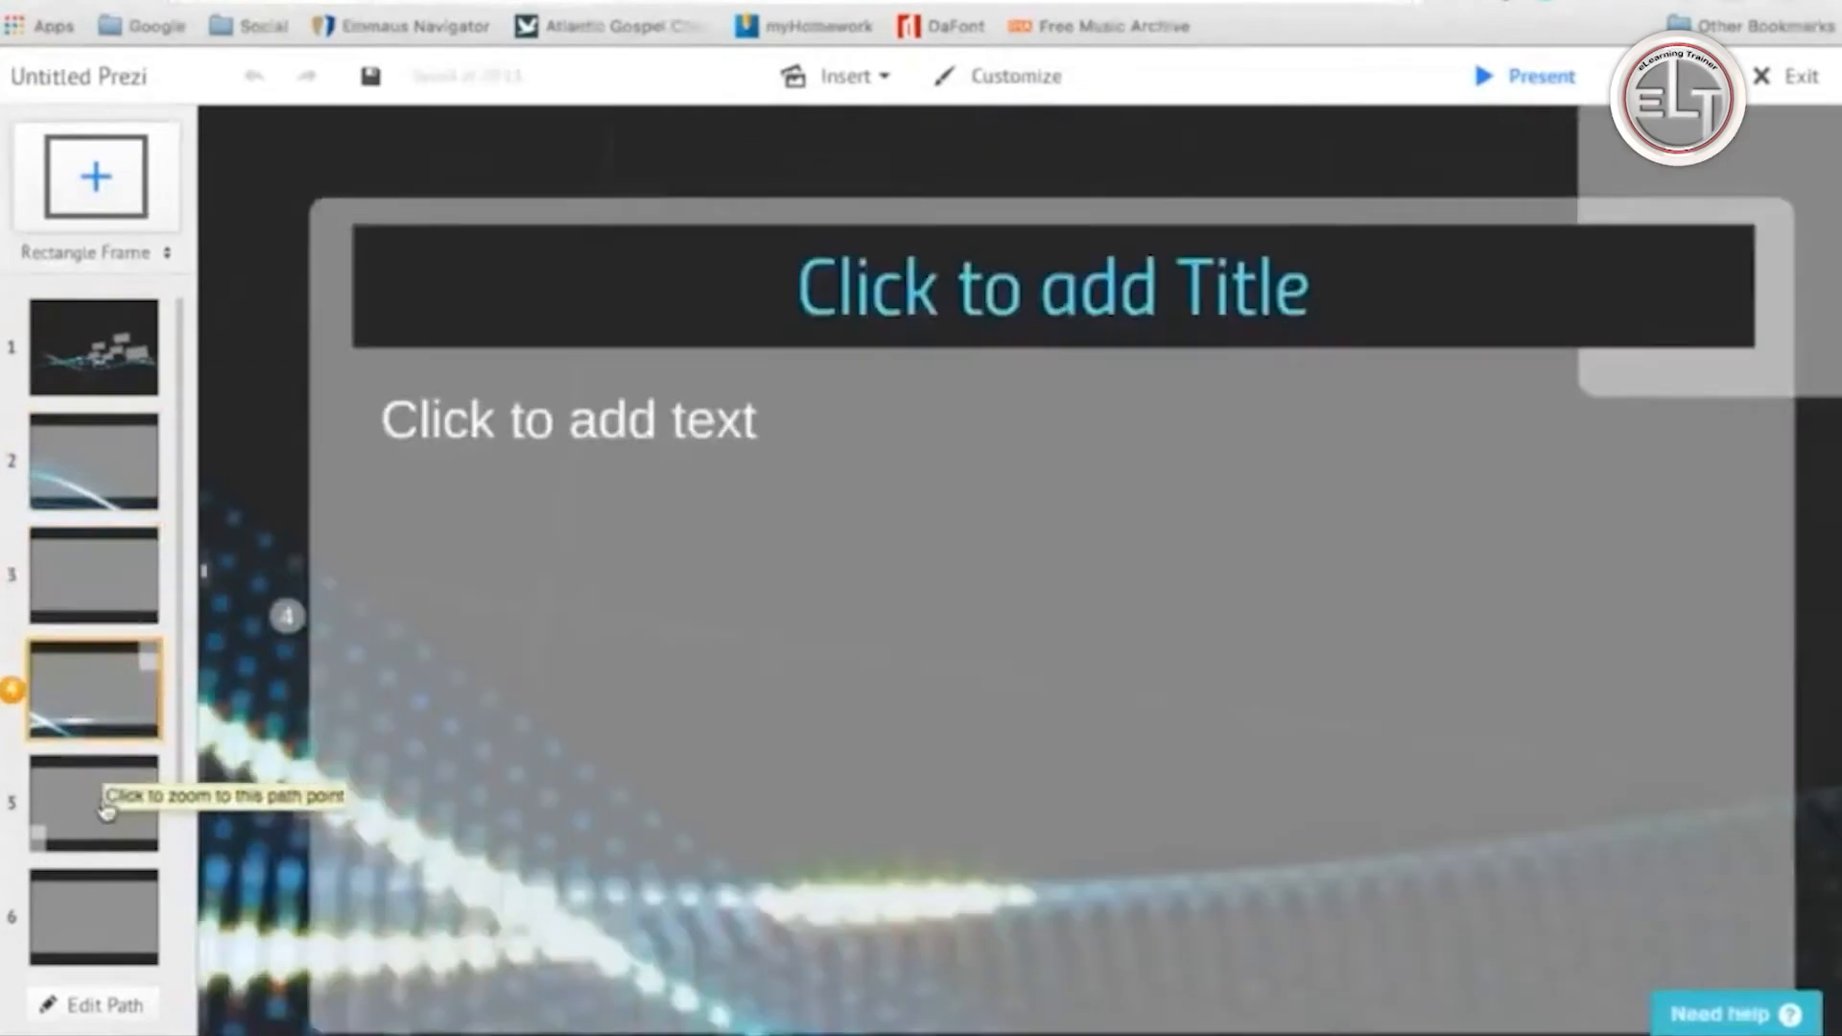
pyautogui.click(107, 808)
pyautogui.click(111, 357)
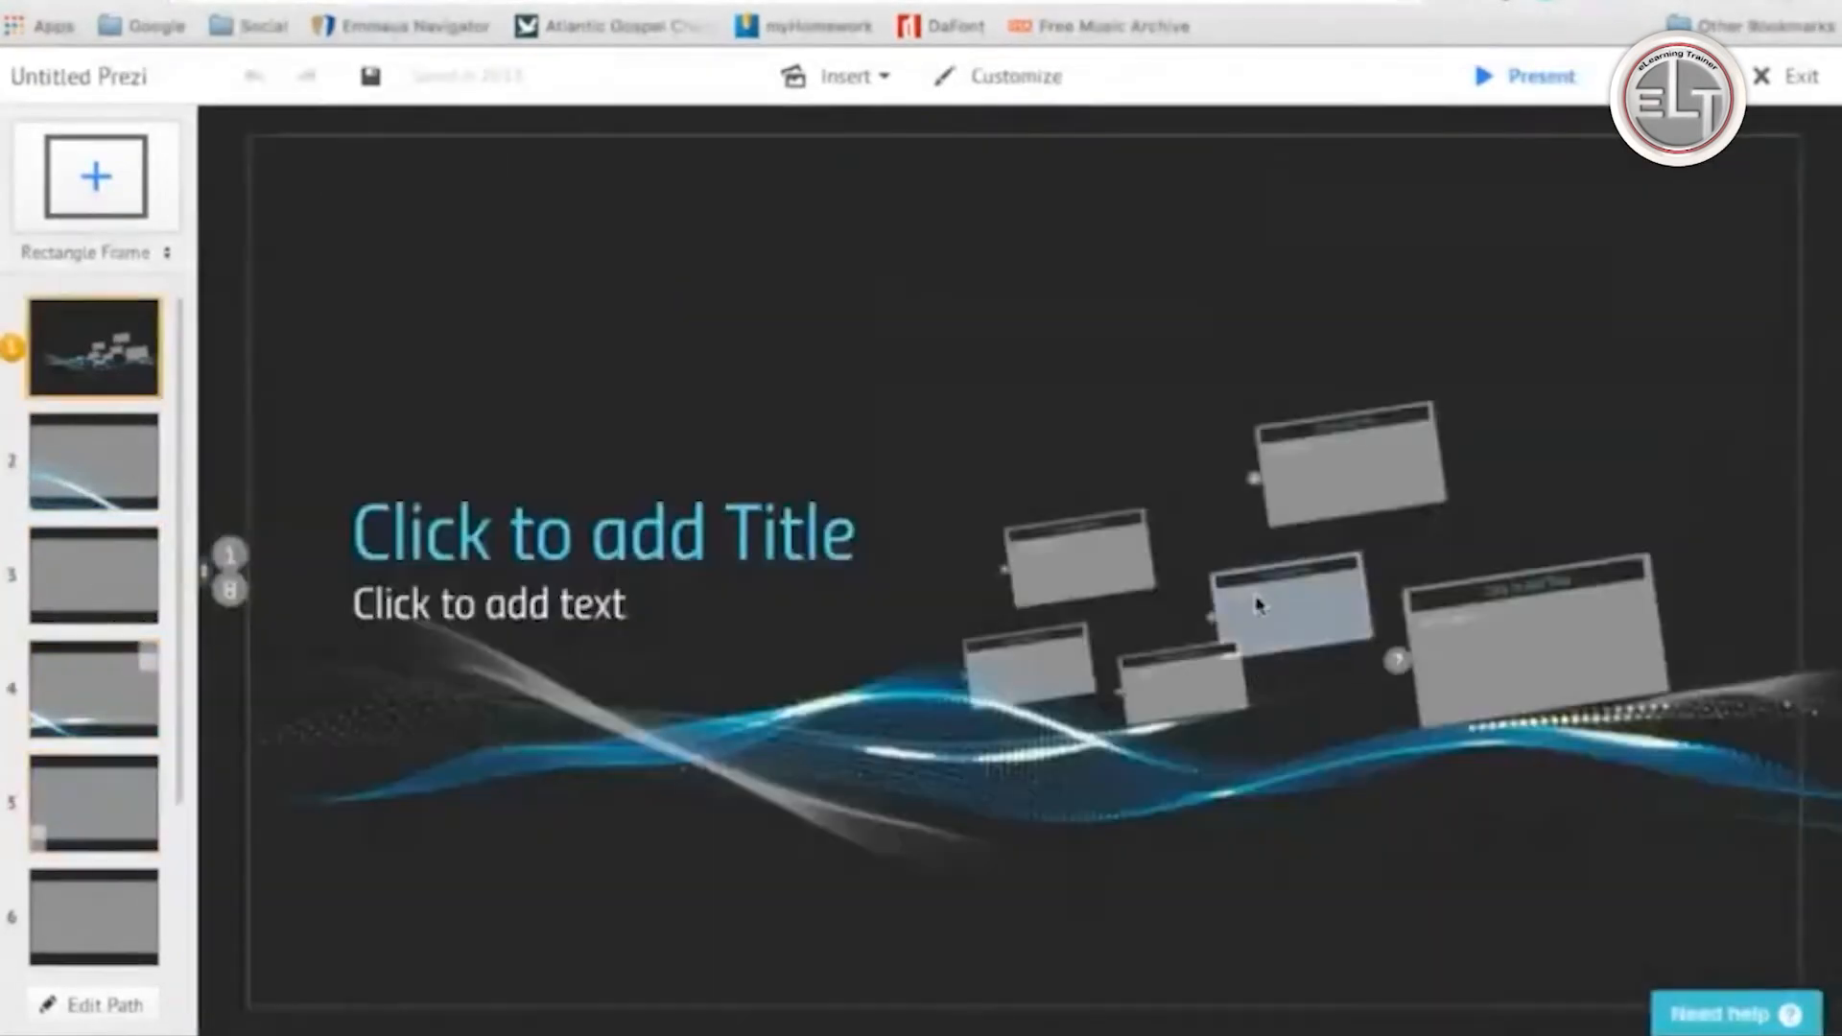
# Move the small frame of path point 3 slightly upward on the canvas.
pyautogui.click(1060, 555)
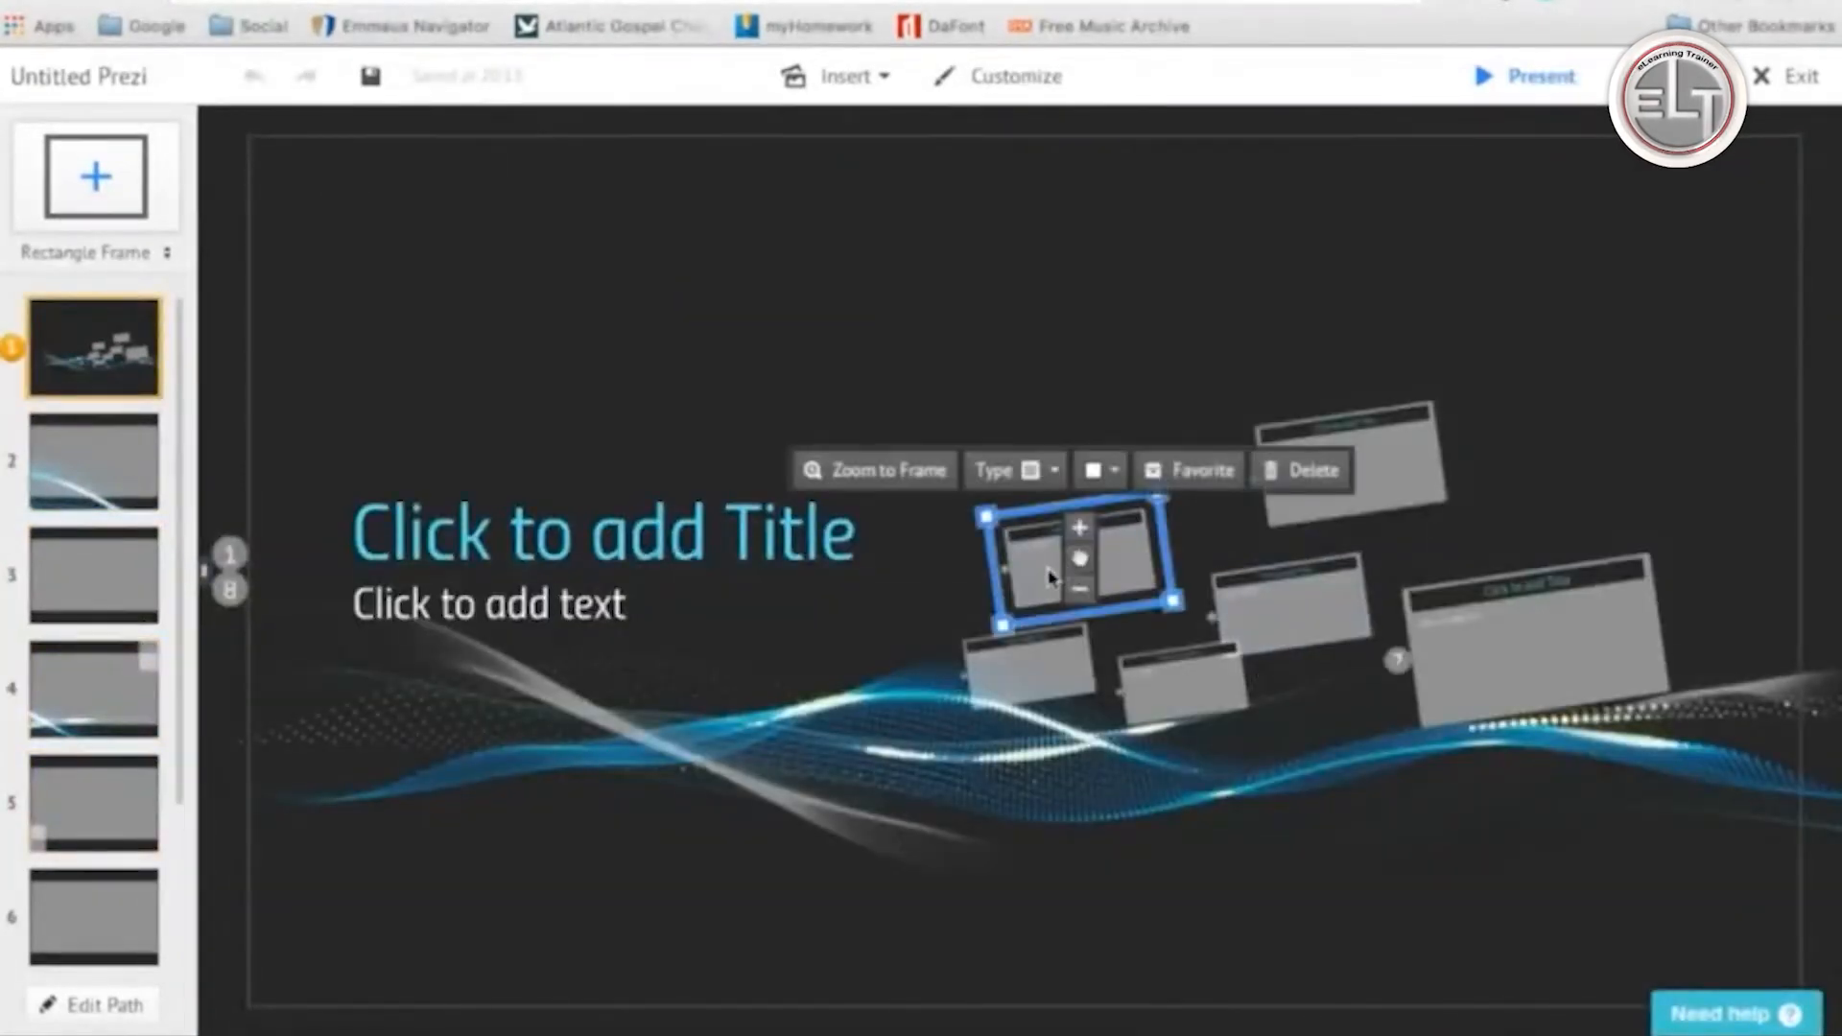
pyautogui.moveTo(1079, 558); pyautogui.dragTo(1075, 494)
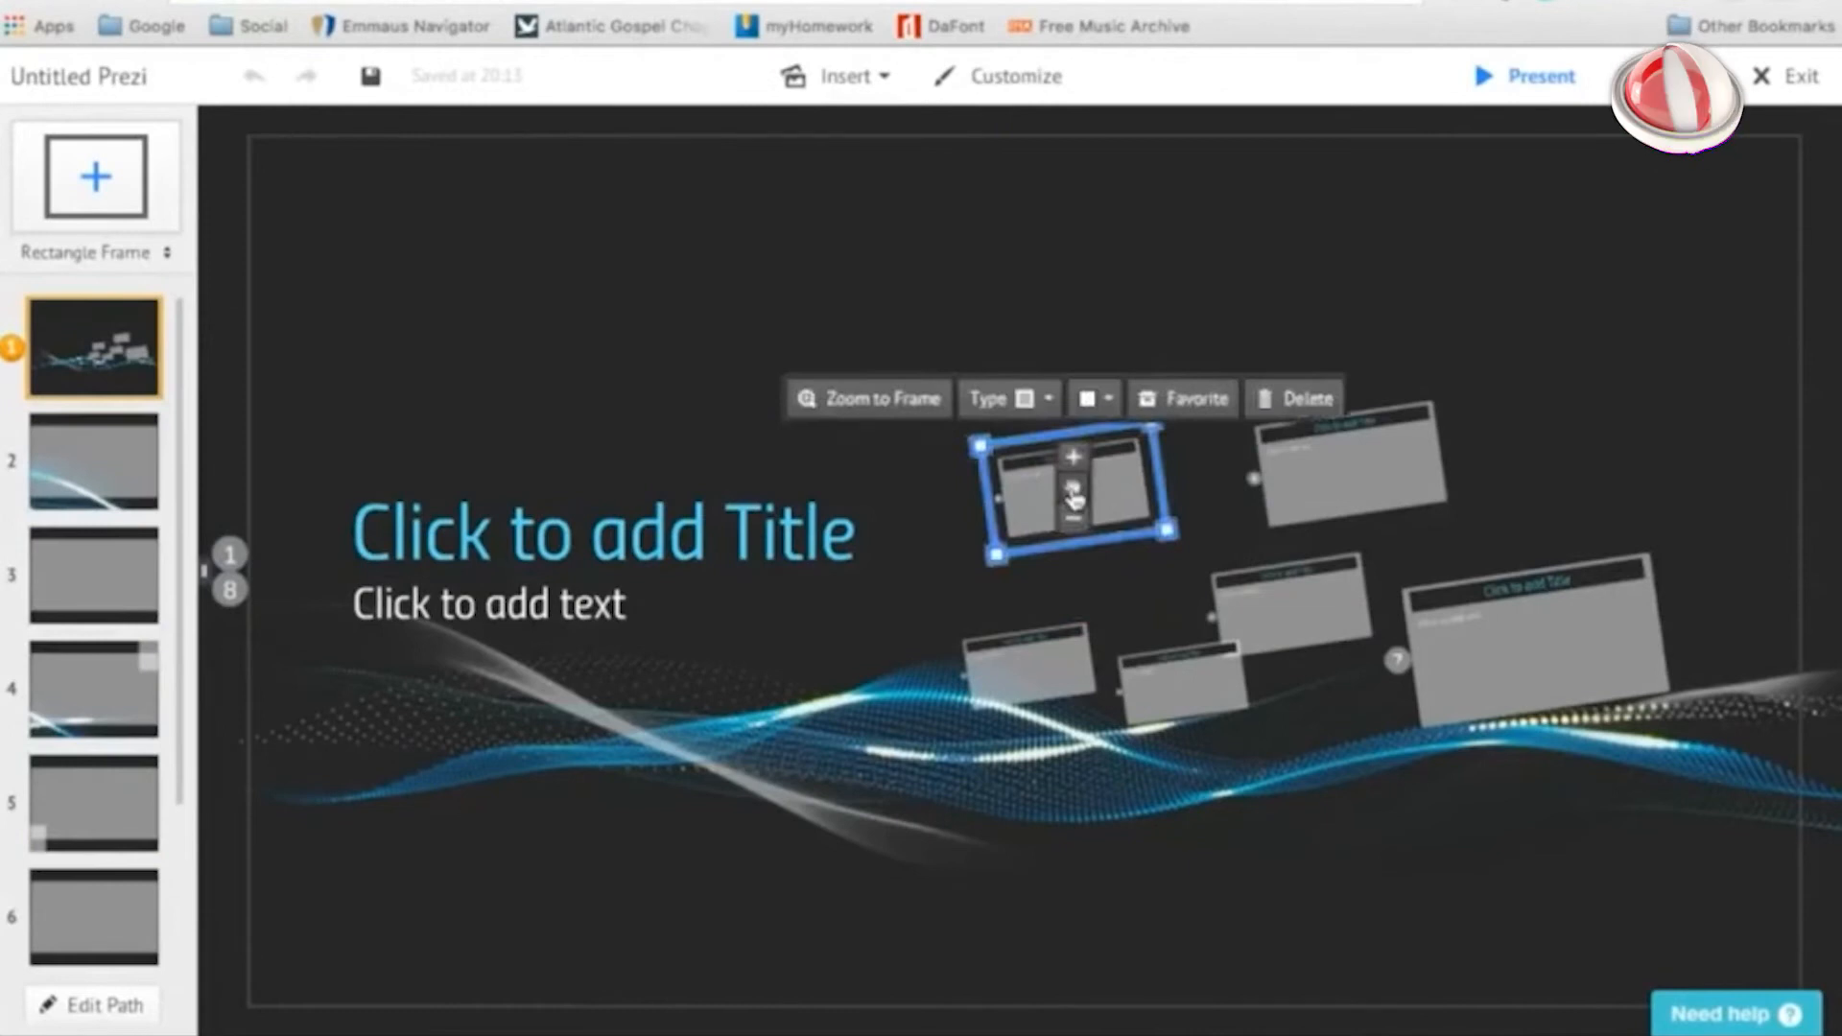
# View the final path points 7 and 8, ending on the overview at point 8.
pyautogui.scroll(-5, 127, 715)
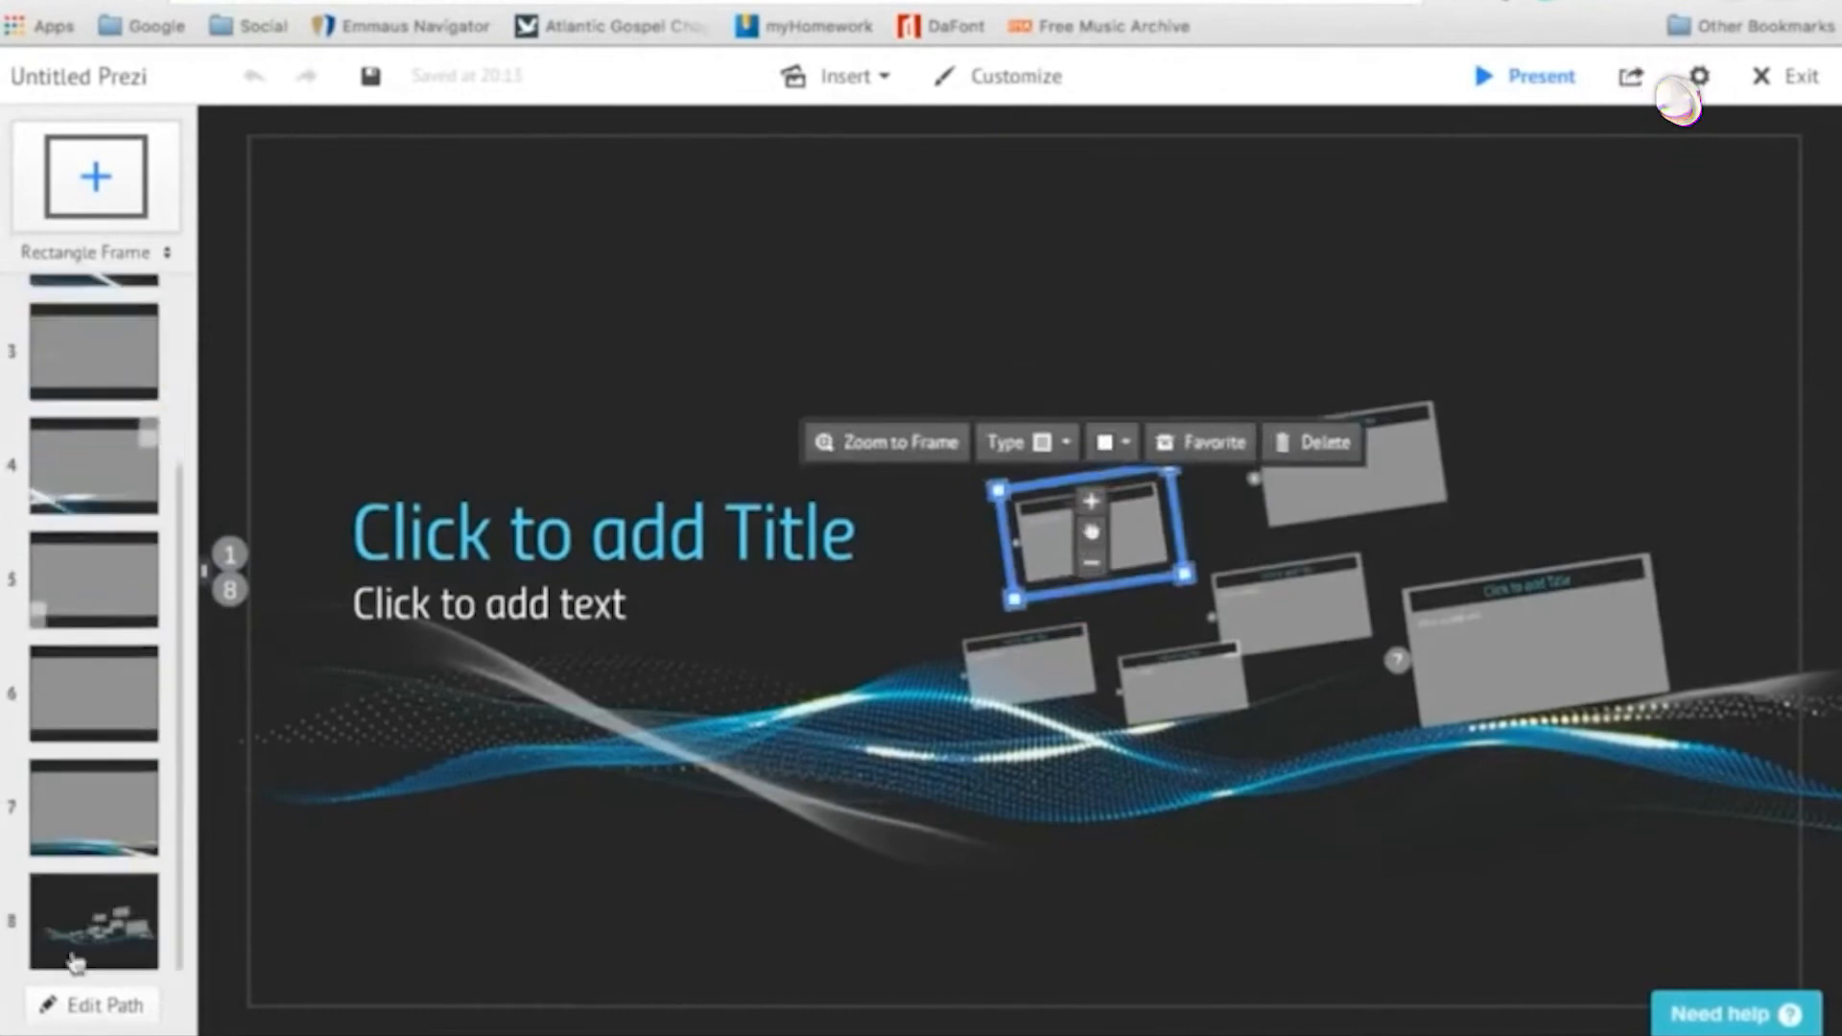
pyautogui.click(81, 936)
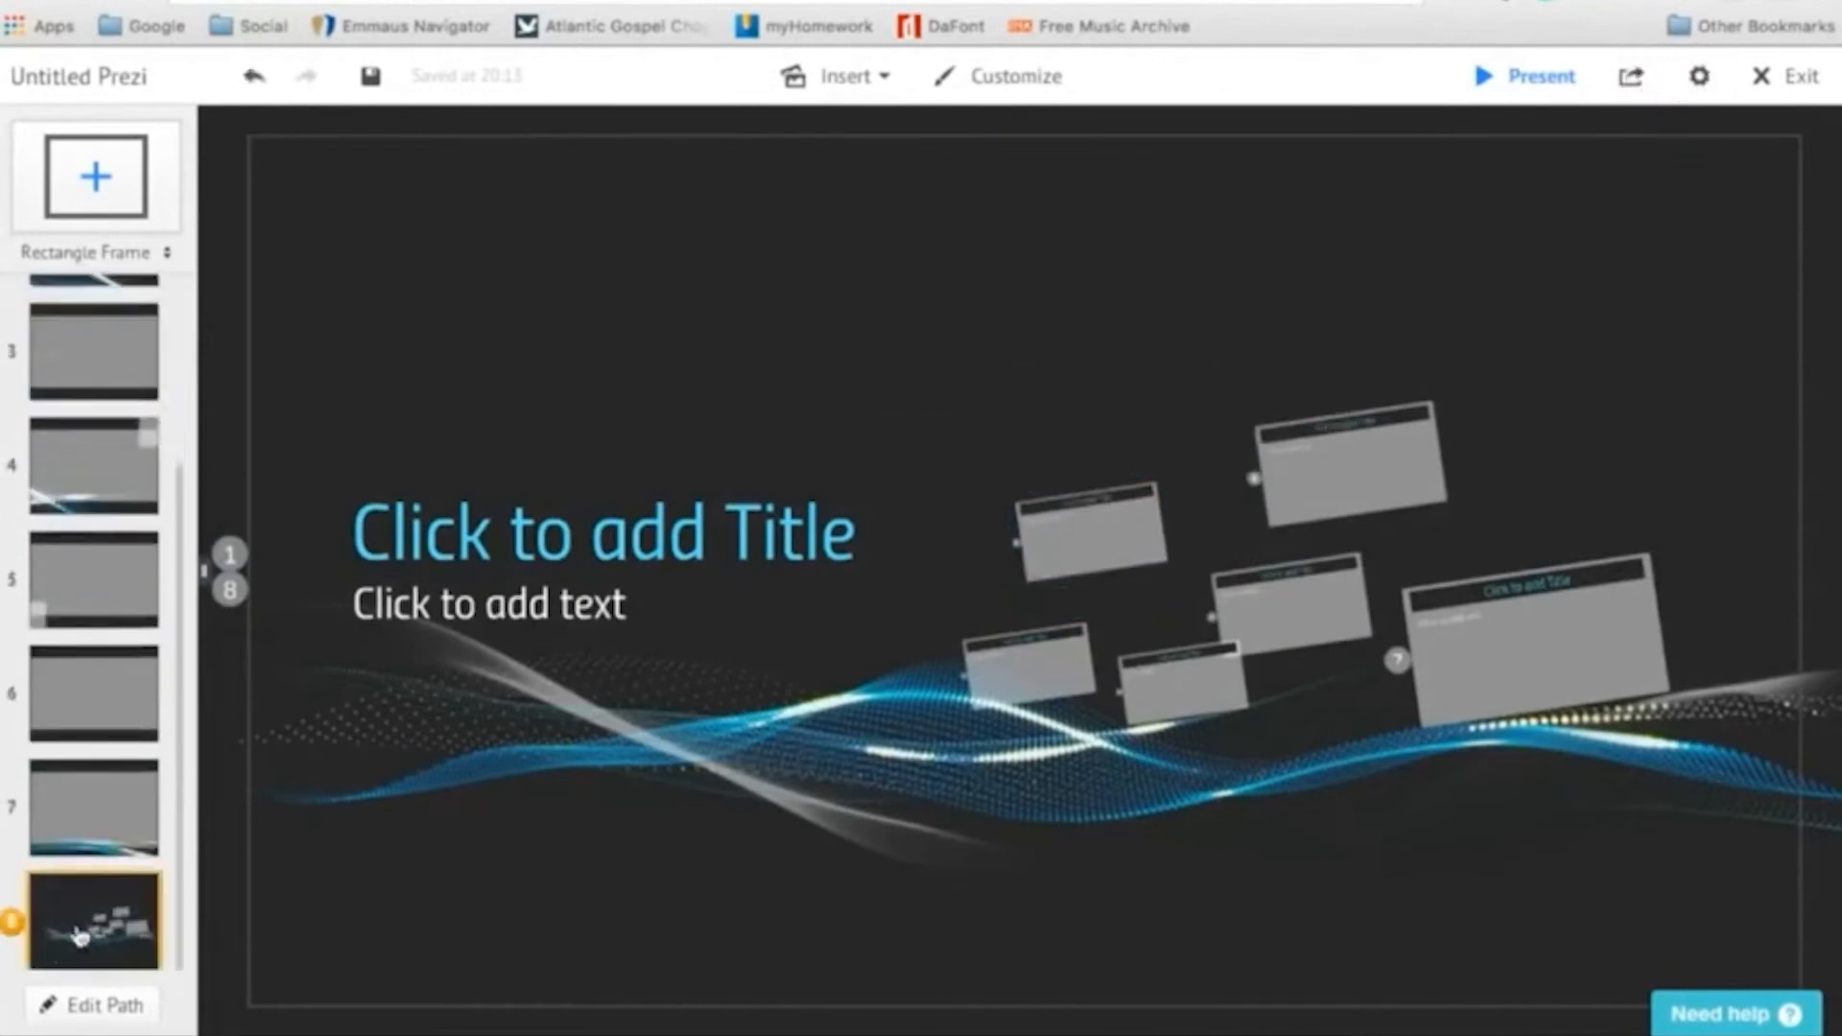
pyautogui.click(81, 839)
pyautogui.click(86, 916)
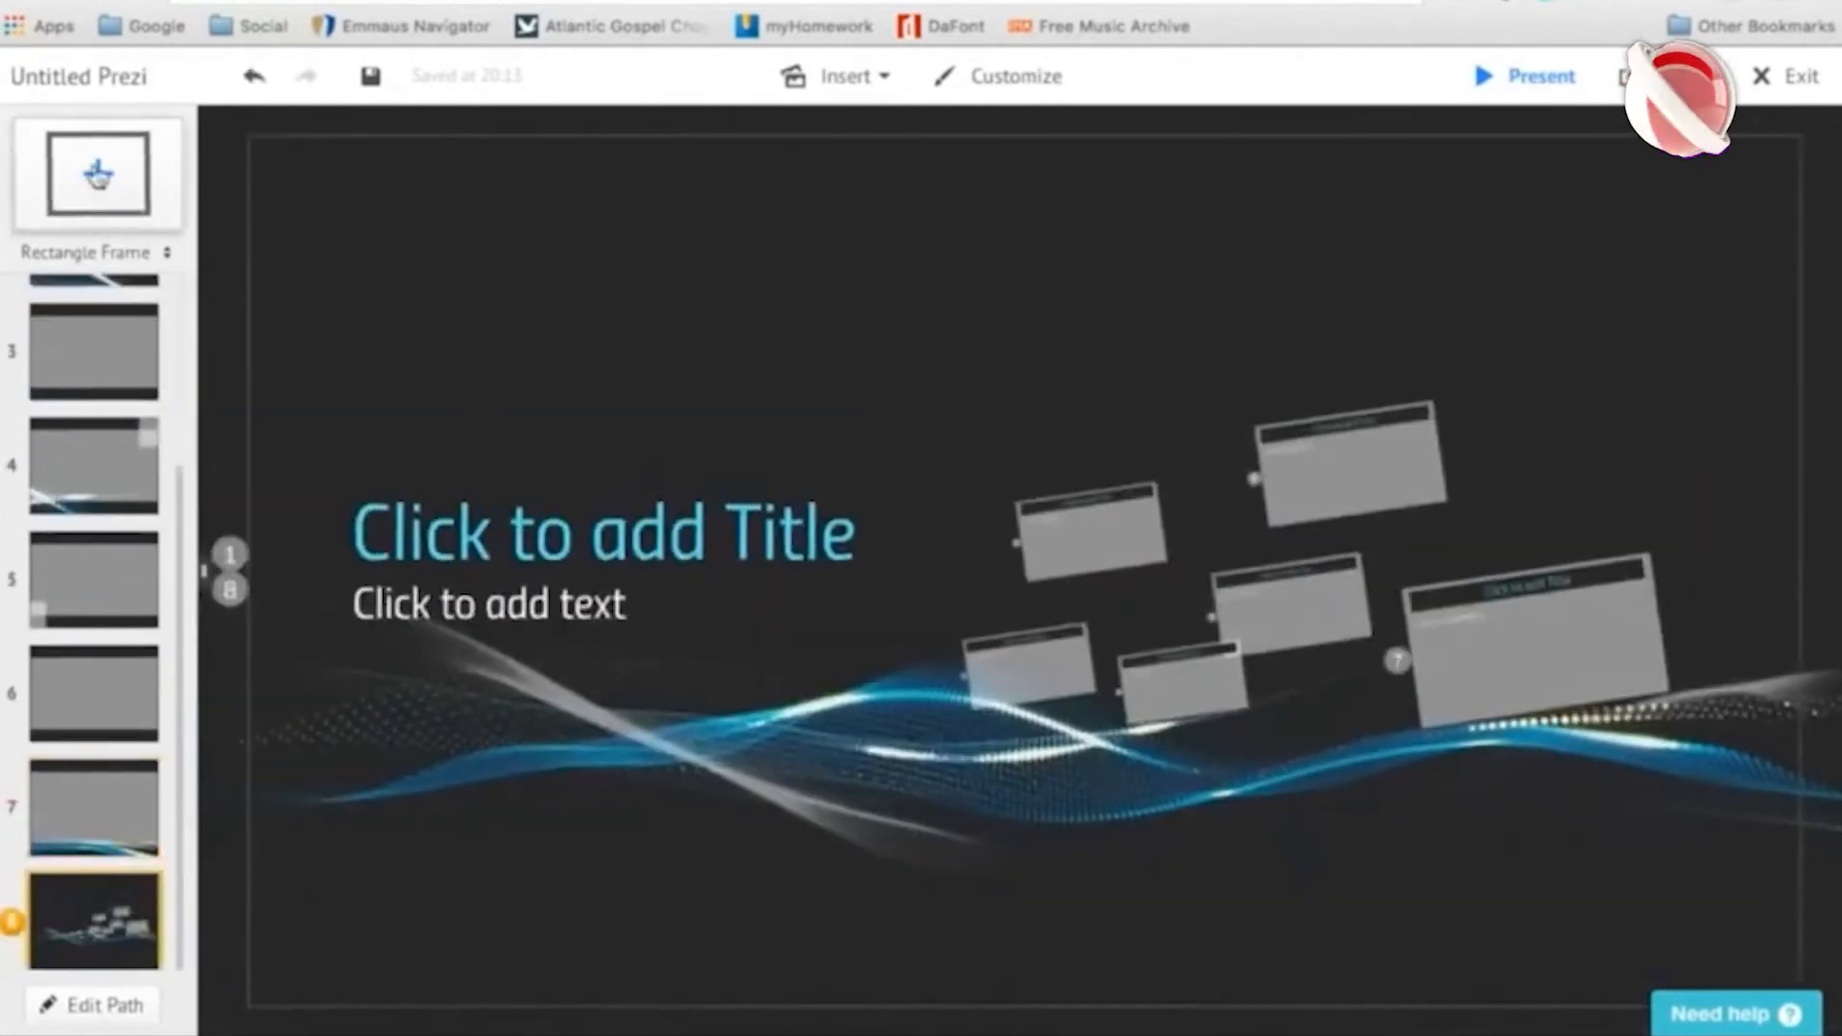
# Add a rectangle frame above the title and move it to the end of the path, after the closing overview.
pyautogui.click(97, 175)
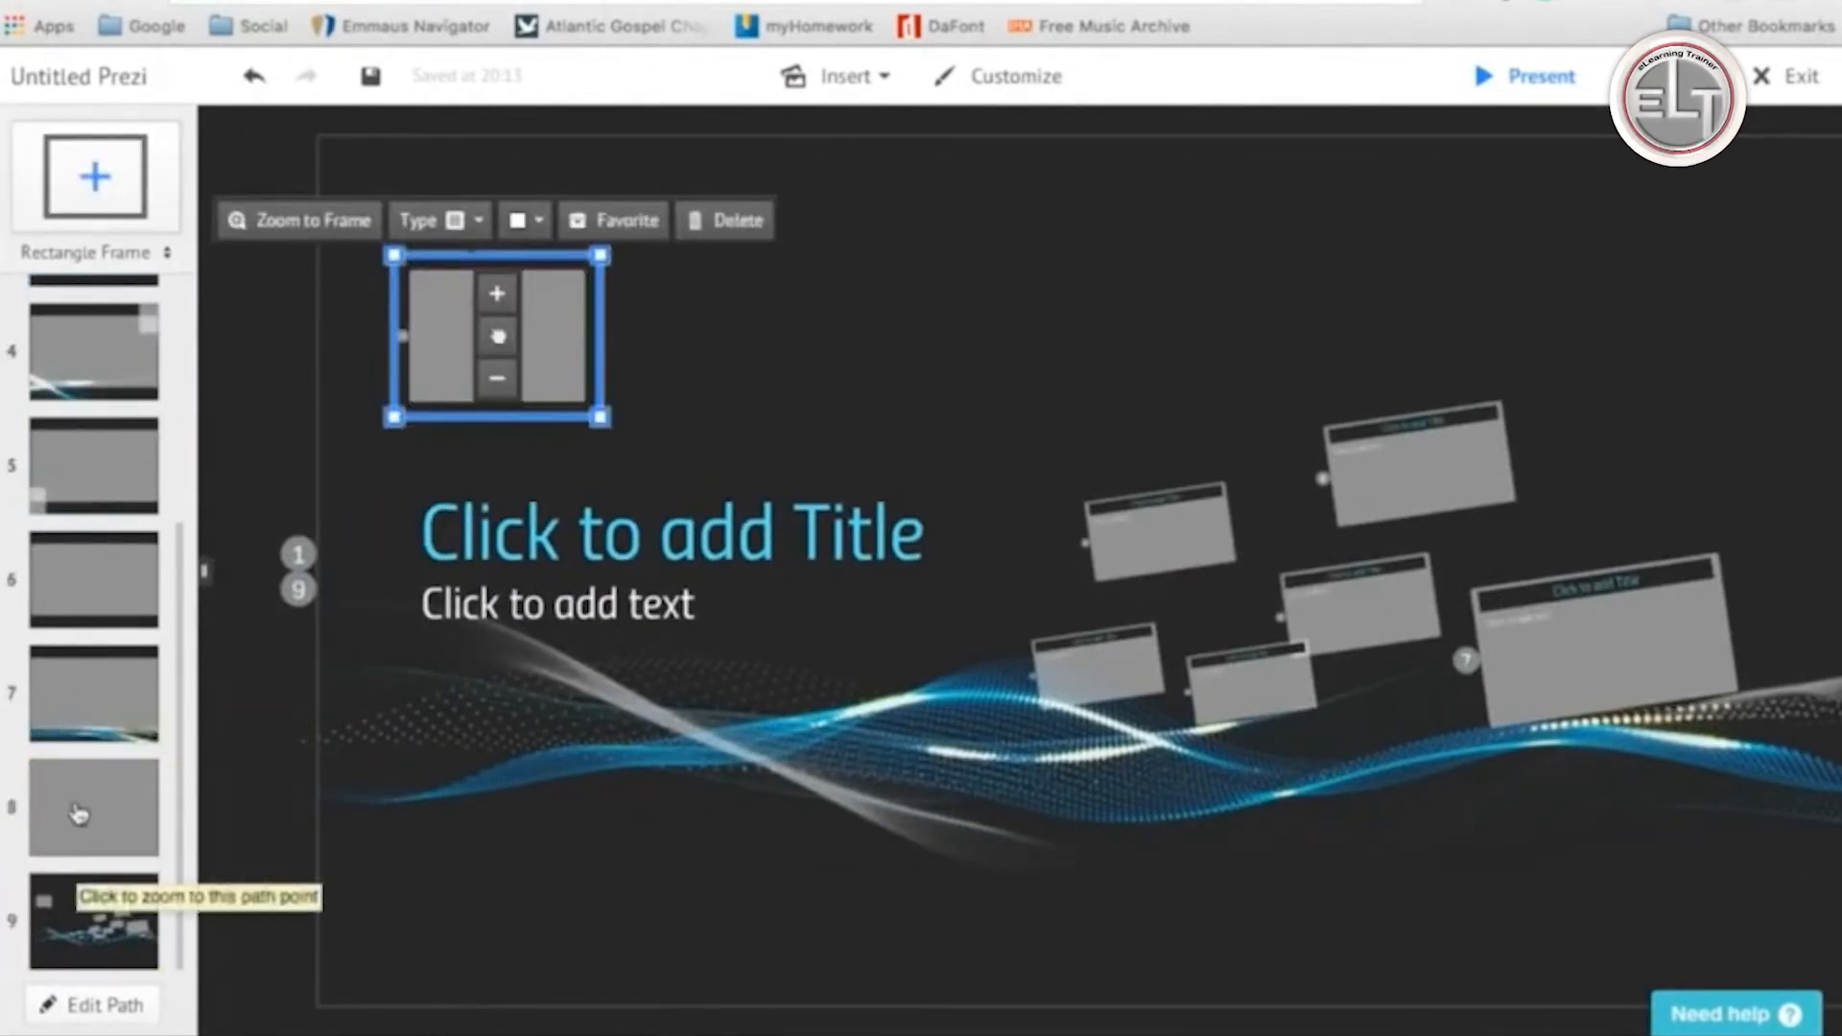
pyautogui.click(79, 812)
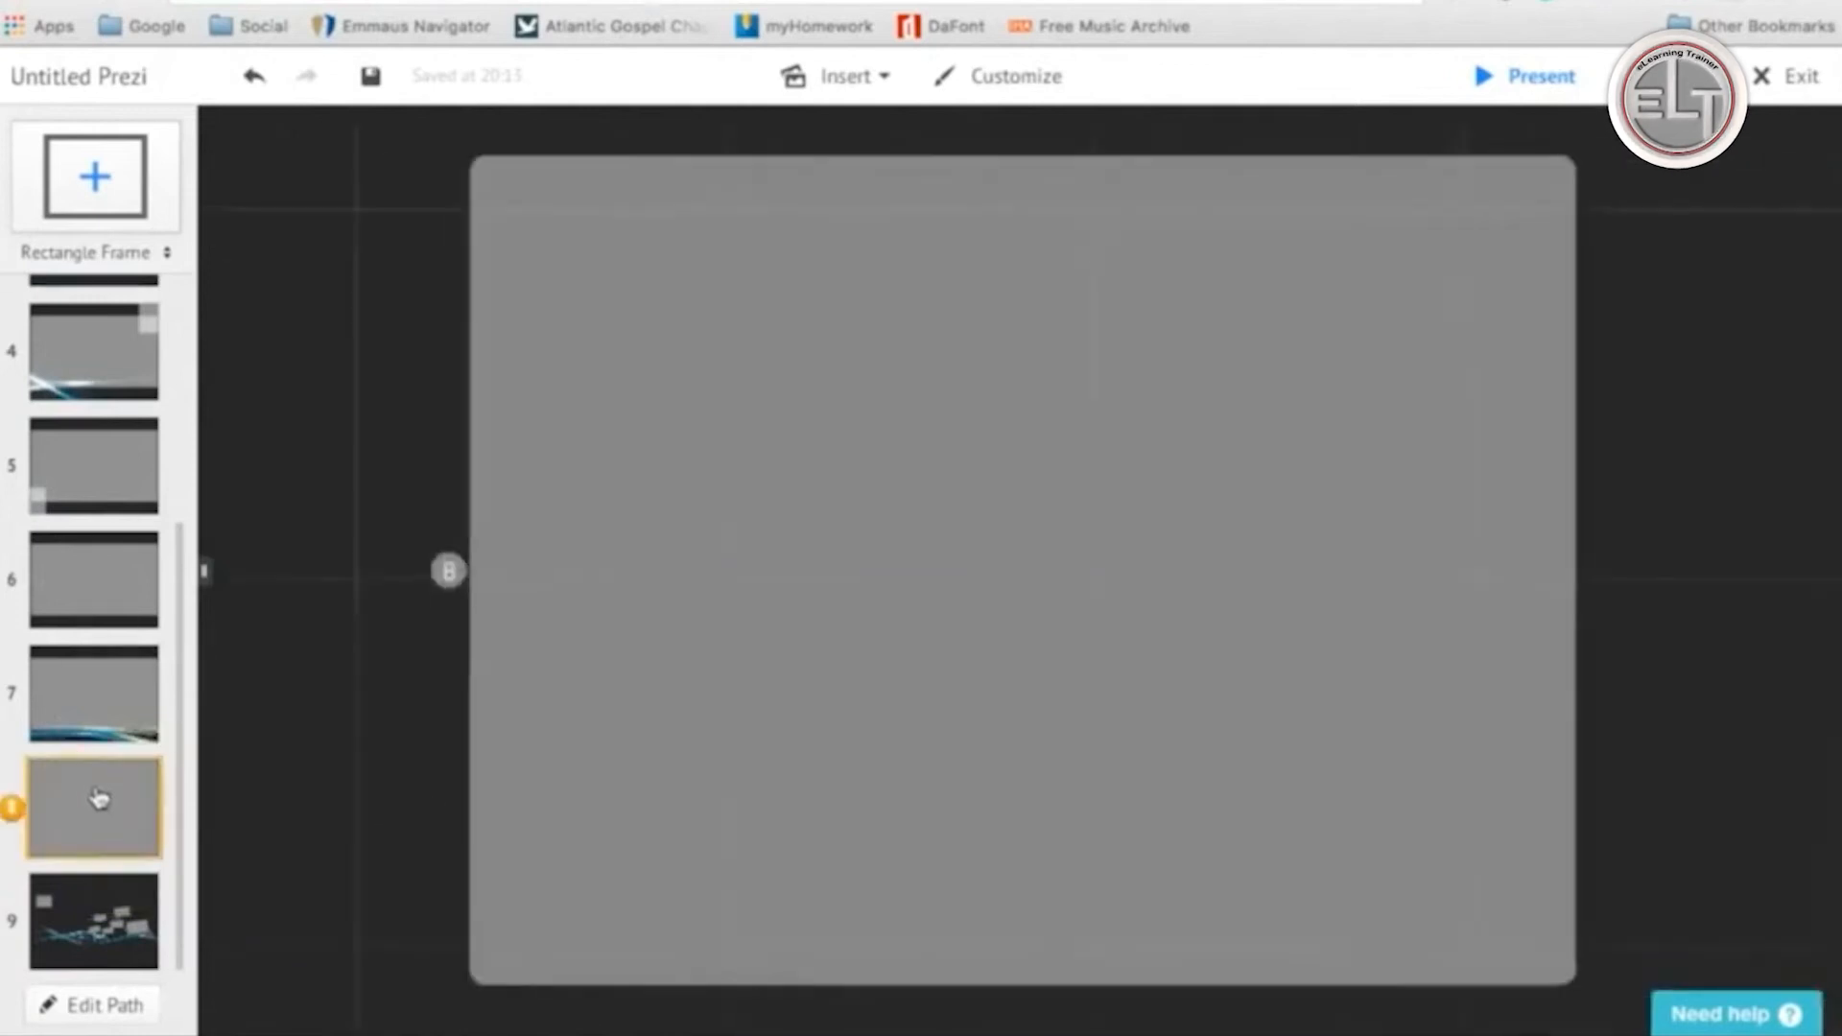
pyautogui.moveTo(99, 797); pyautogui.dragTo(87, 919)
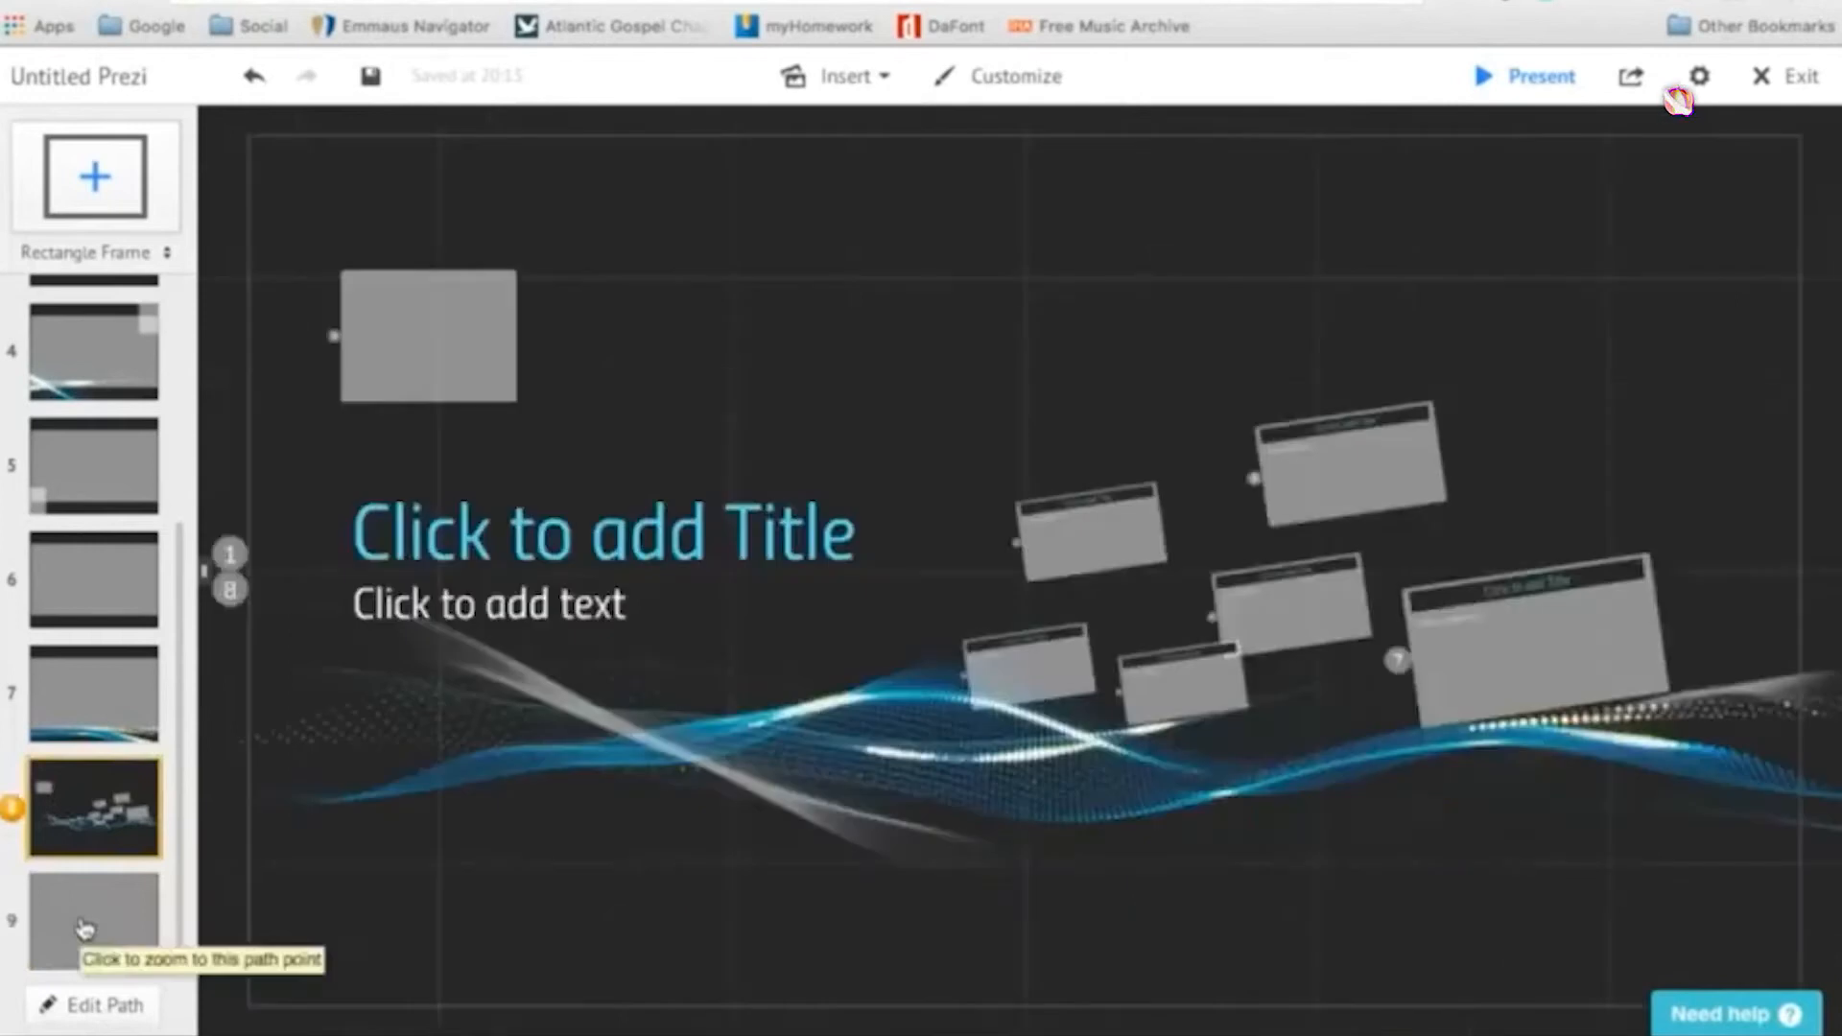
pyautogui.click(86, 927)
pyautogui.click(93, 822)
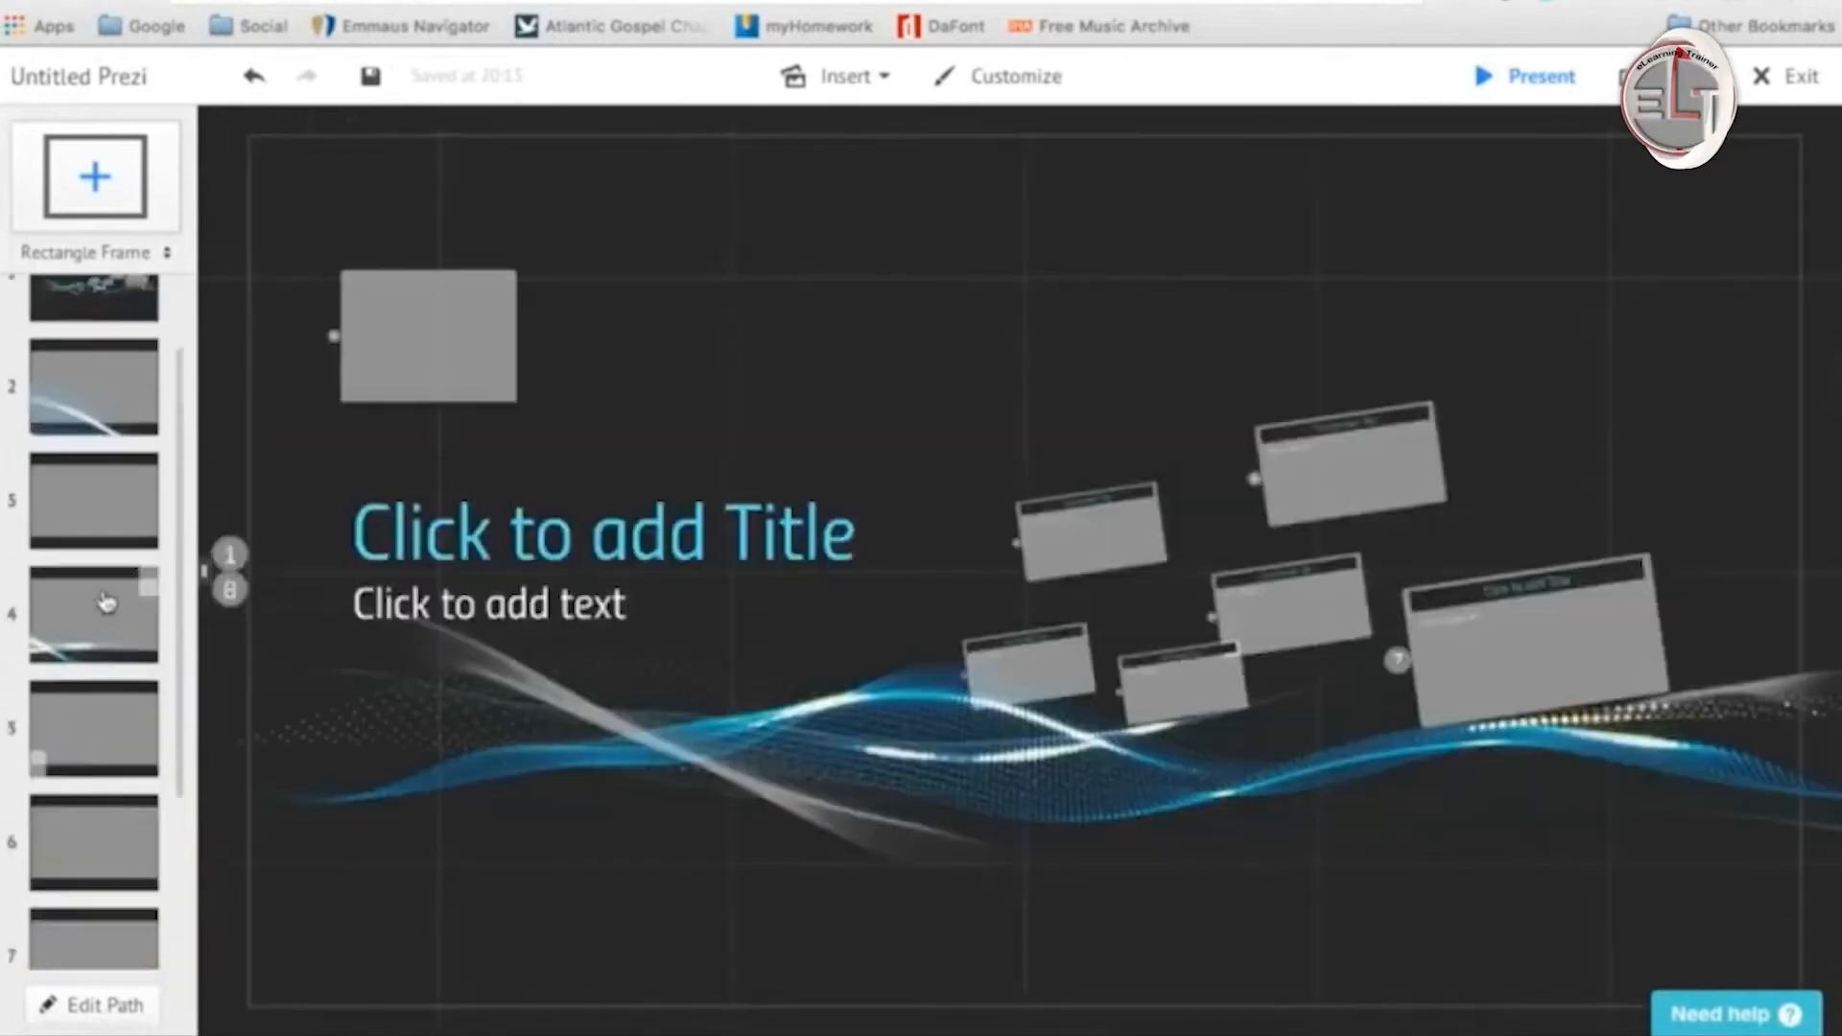
# Apply a fade-in effect to the new blank frame in path step 1's animation and finish editing the path.
pyautogui.click(91, 1011)
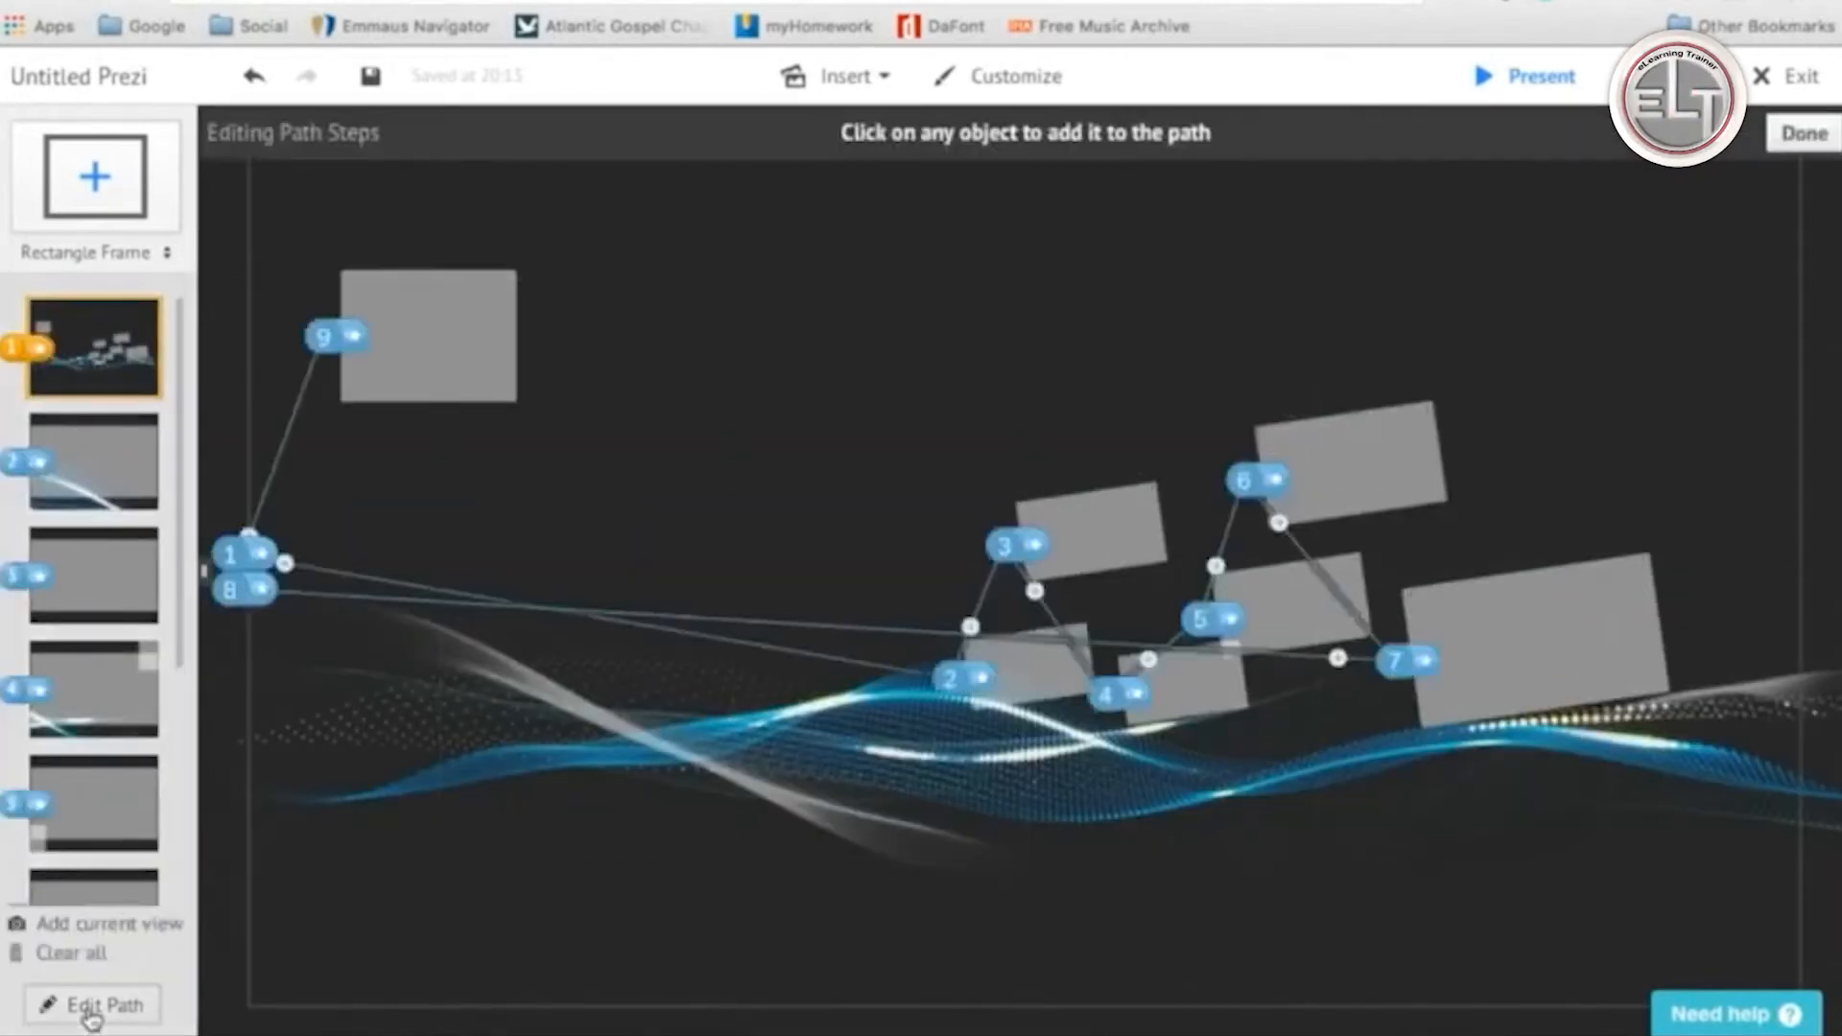
pyautogui.click(42, 359)
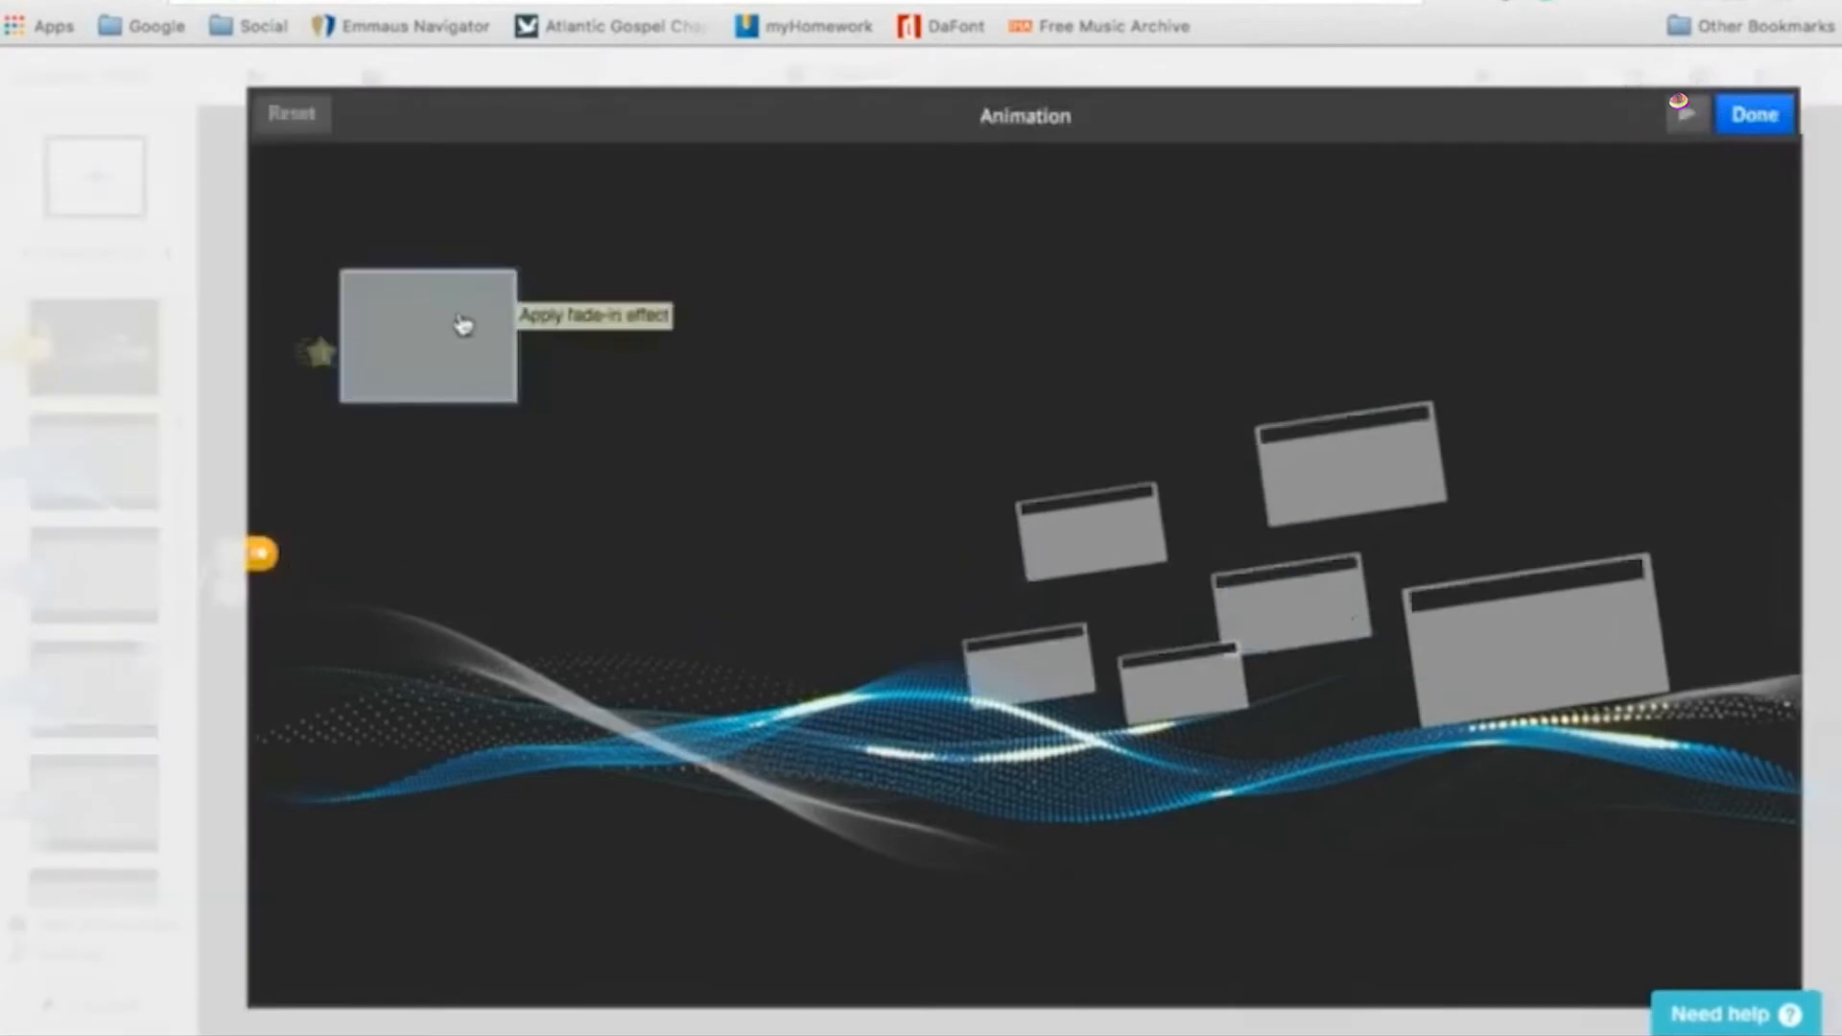
pyautogui.click(446, 355)
pyautogui.click(325, 356)
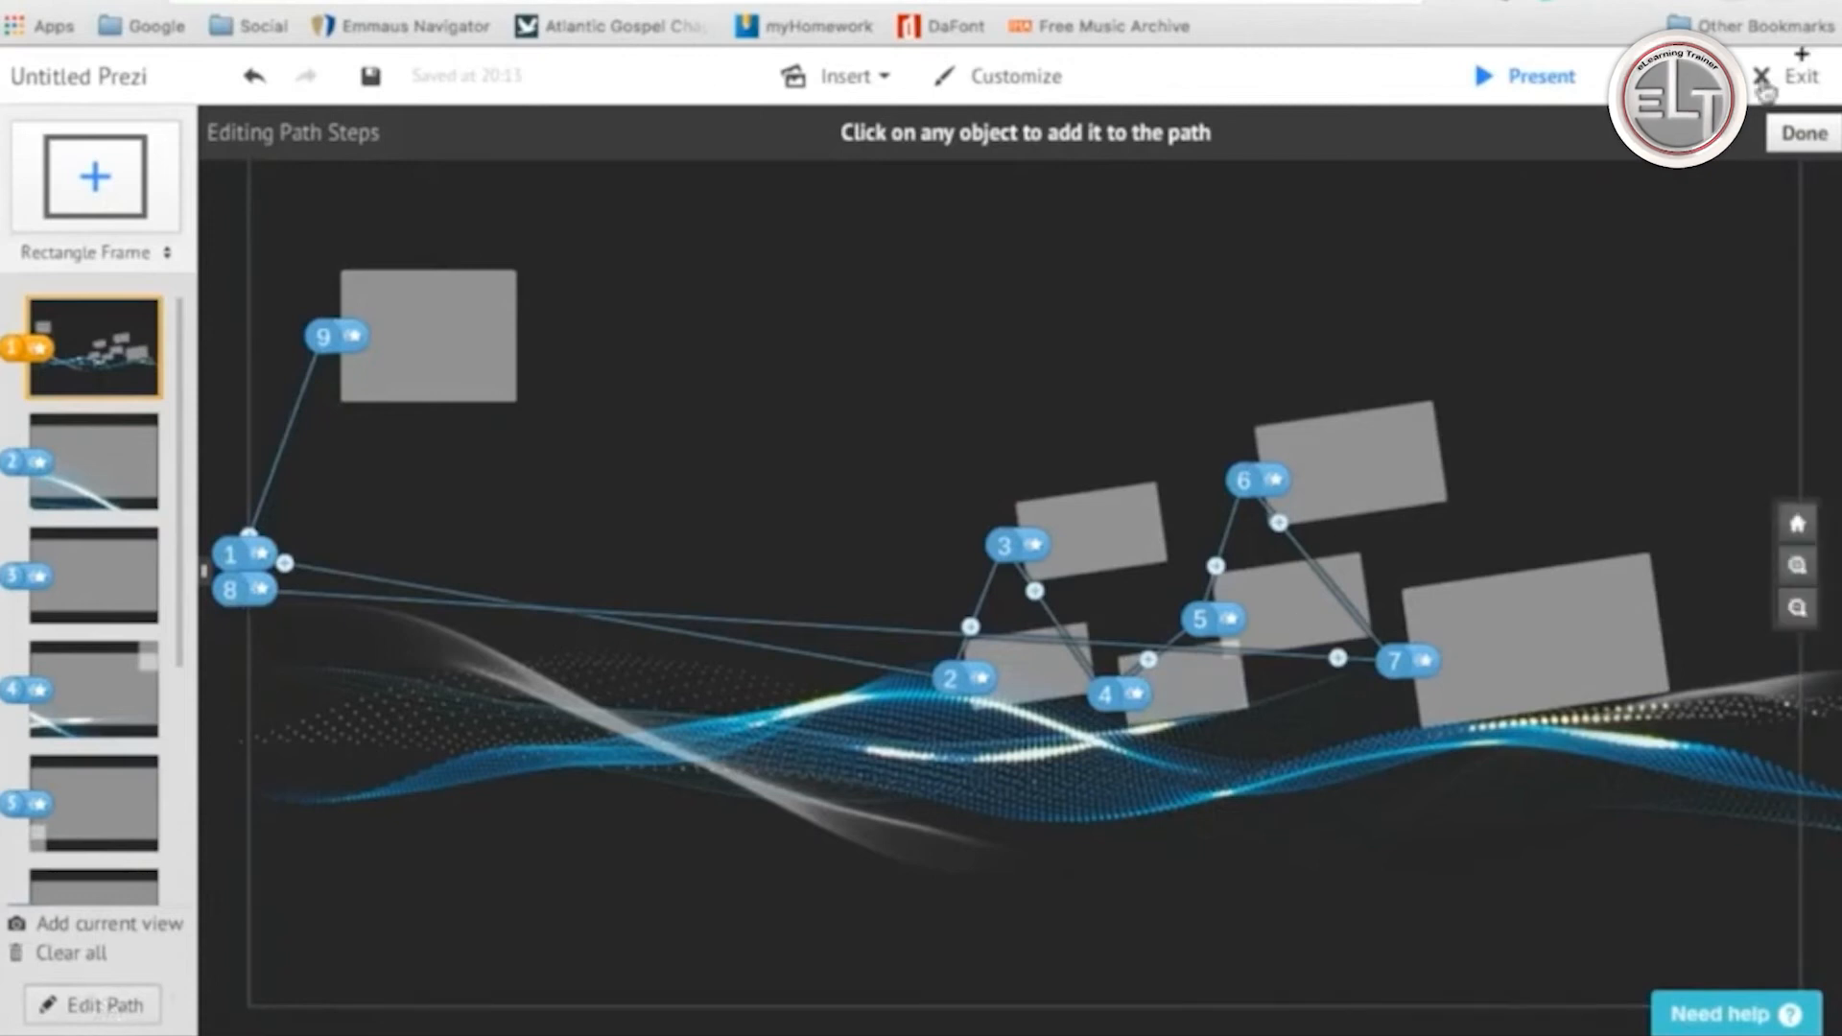
pyautogui.click(1805, 136)
# Set the title placeholder to "This is text" and enter the presenter's full name in the text line below it.
pyautogui.click(590, 555)
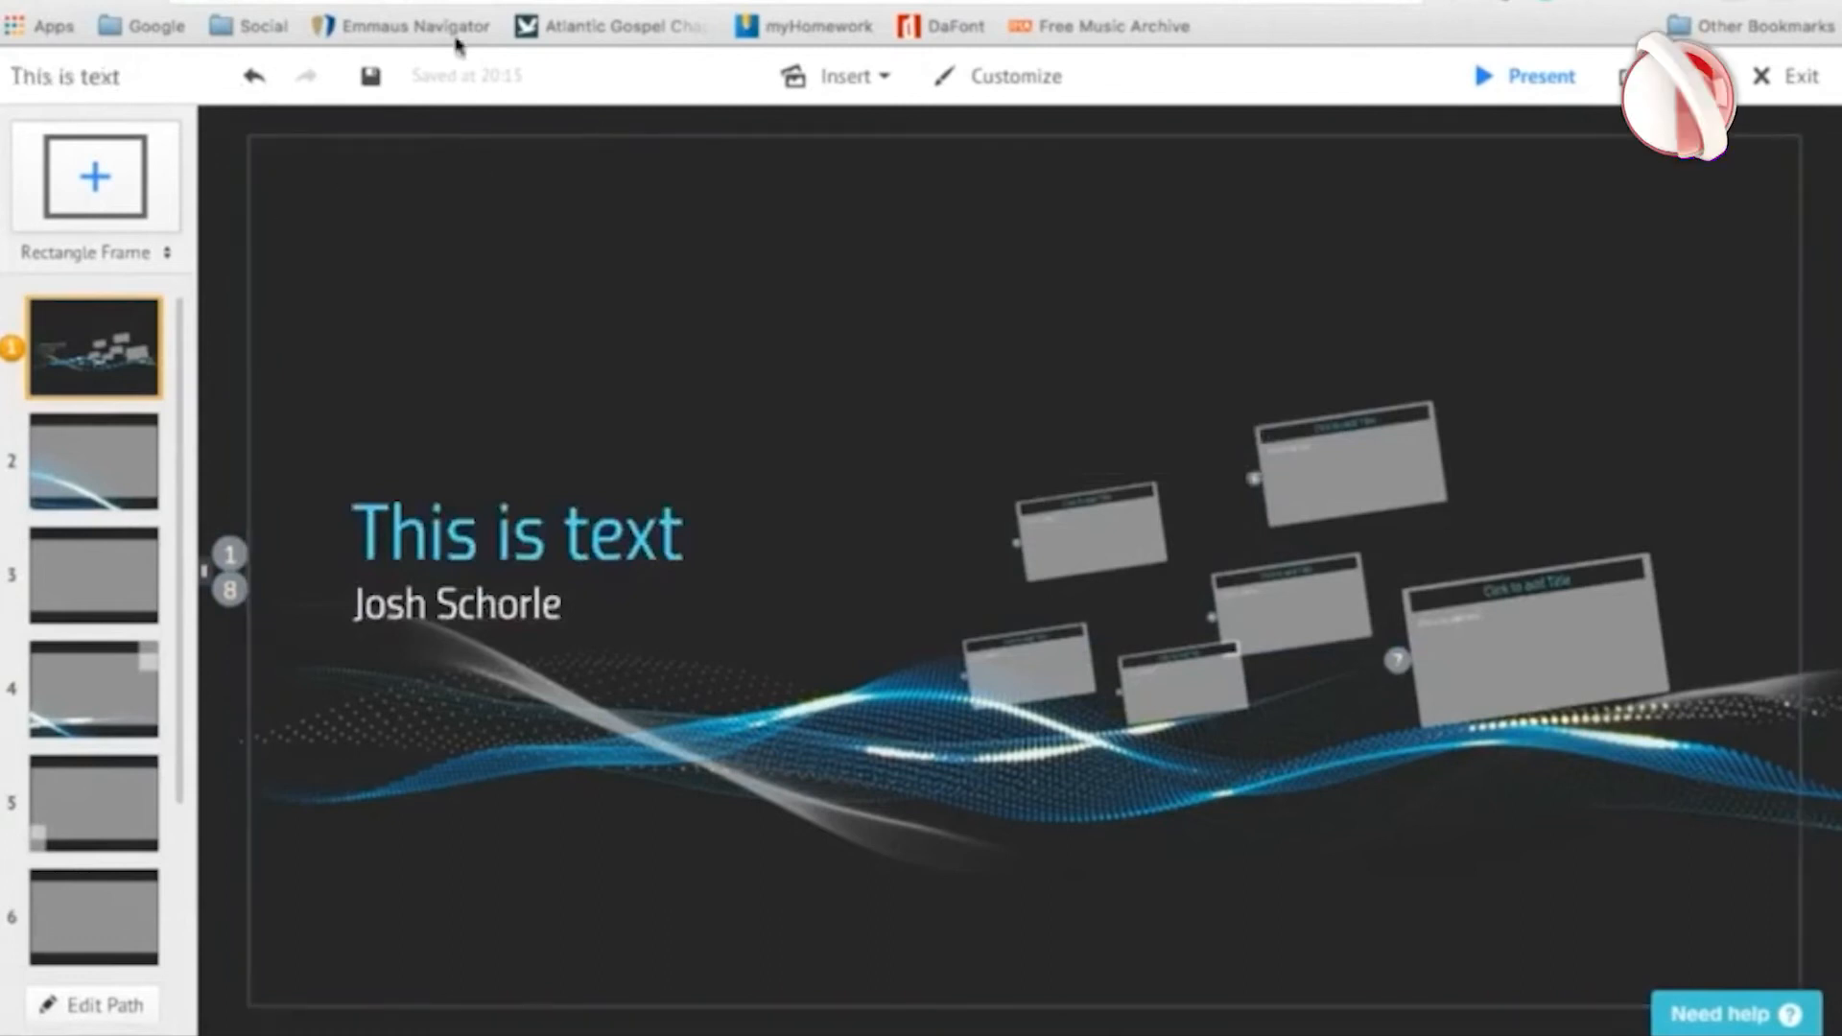
# Look through the multi-frame layouts and the other insertable content, including the PowerPoint option.
pyautogui.click(850, 83)
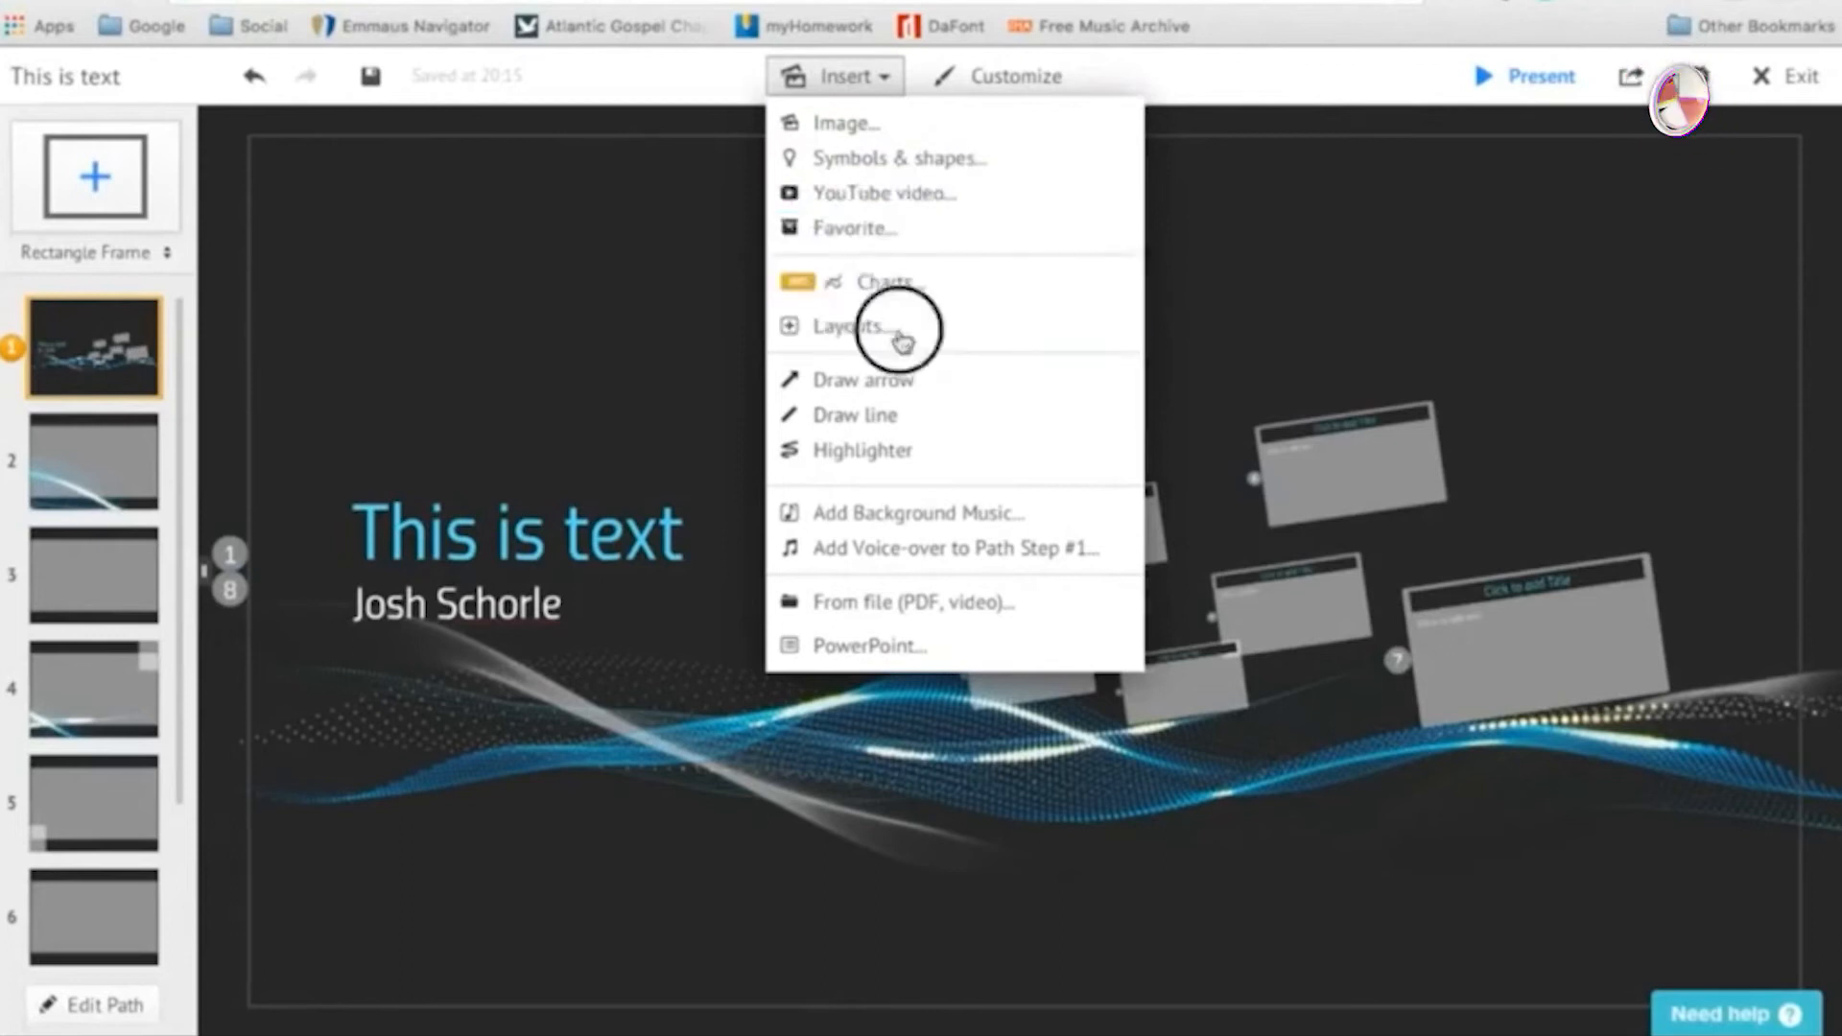
pyautogui.click(949, 328)
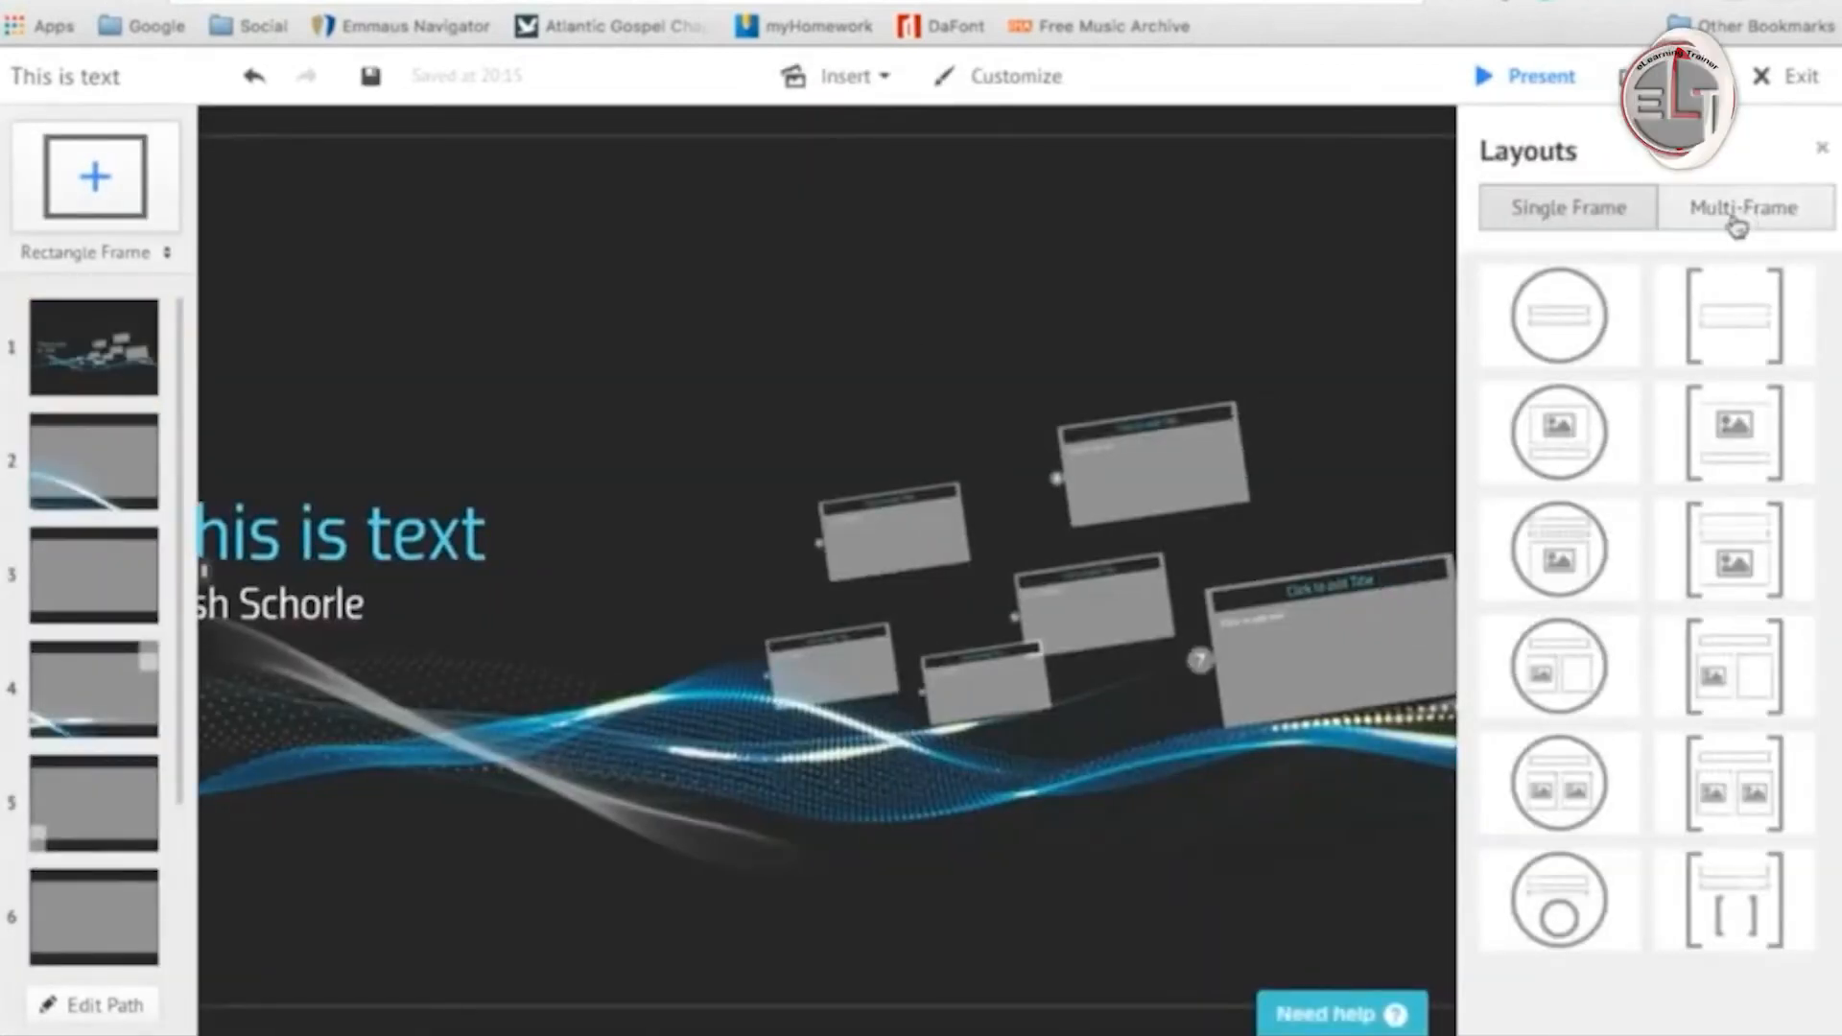
pyautogui.click(1782, 226)
pyautogui.scroll(-10, 1746, 513)
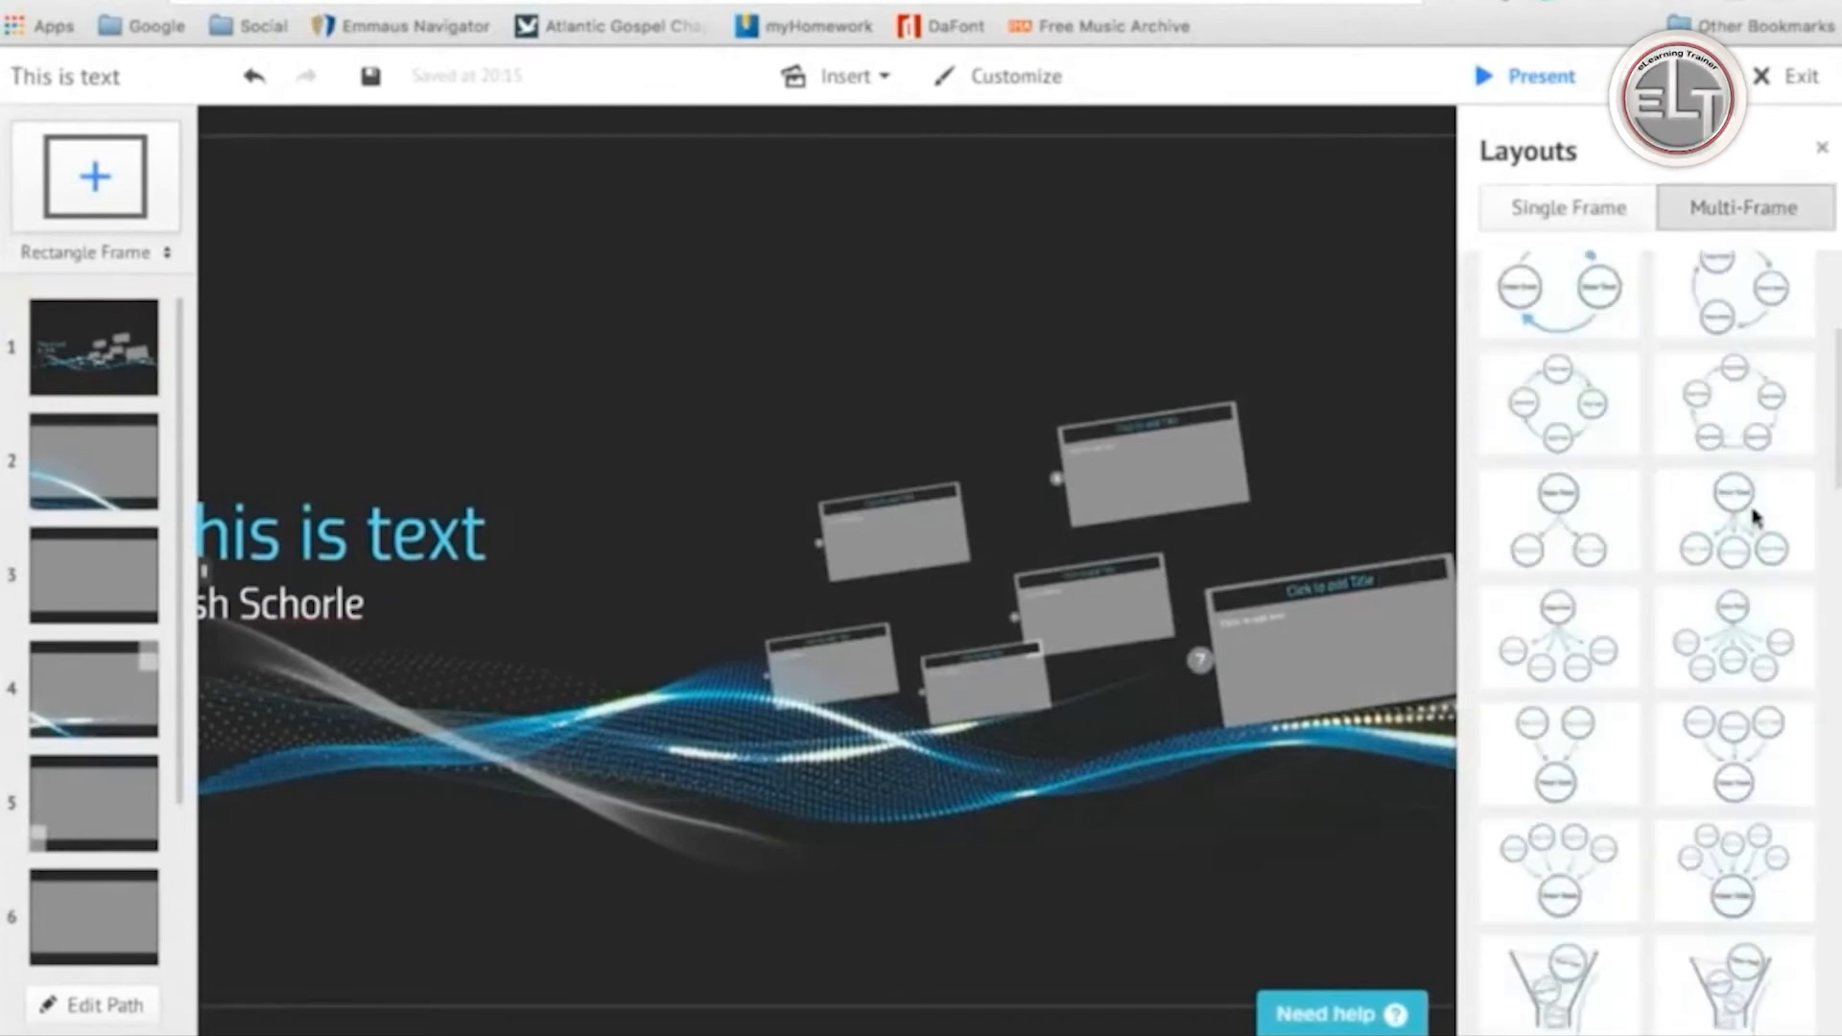
pyautogui.scroll(-3, 1757, 509)
pyautogui.scroll(-8, 1726, 518)
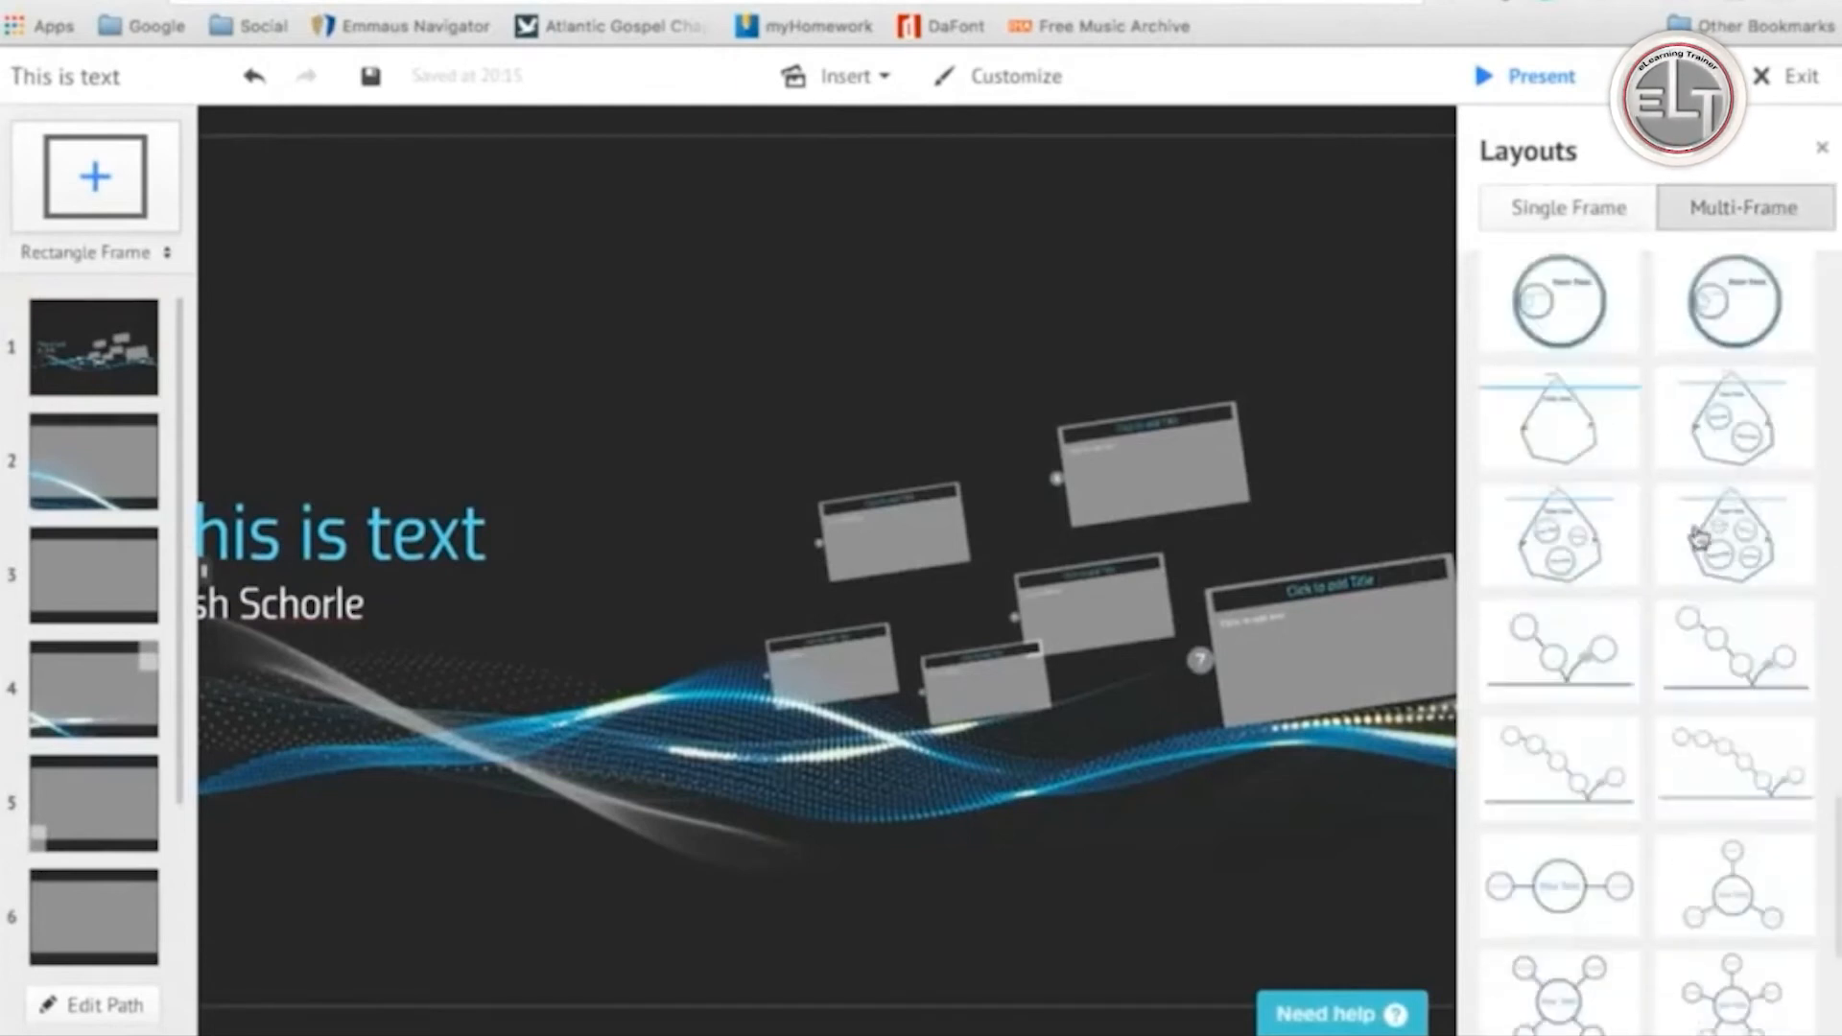
pyautogui.scroll(-3, 1679, 576)
pyautogui.scroll(10, 1677, 637)
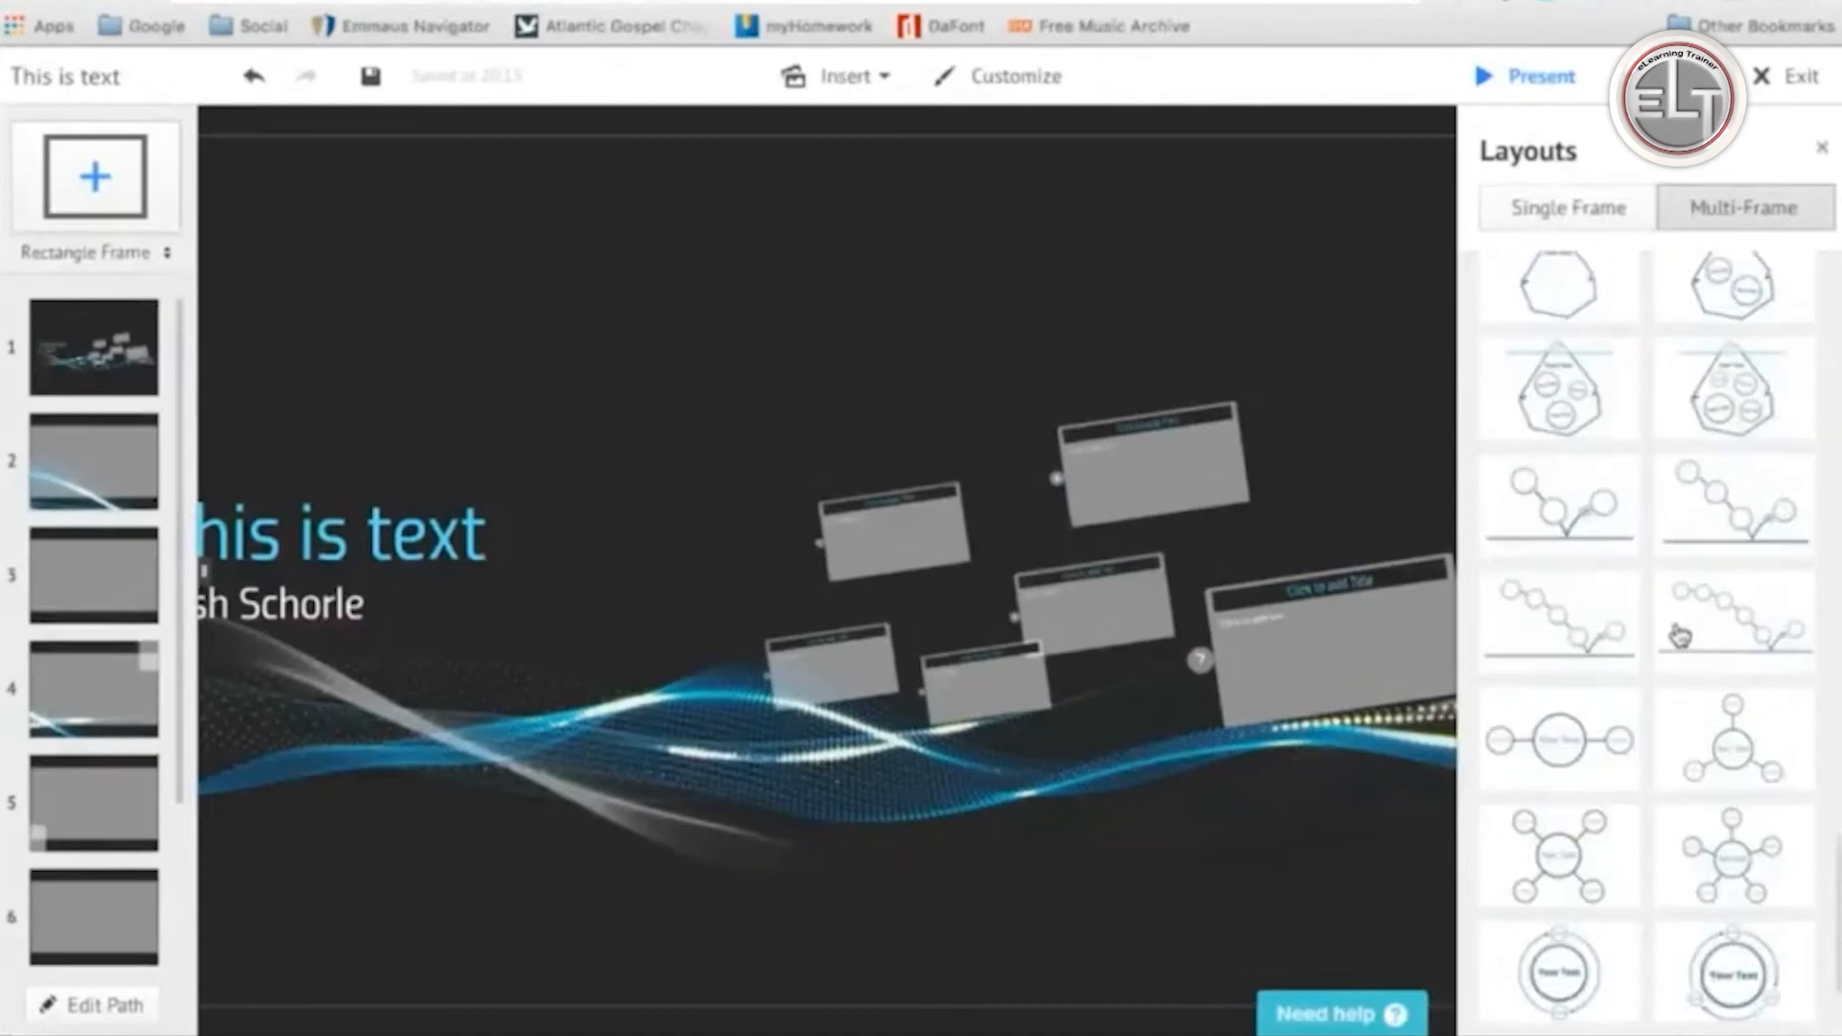
pyautogui.scroll(2, 1658, 652)
pyautogui.click(844, 76)
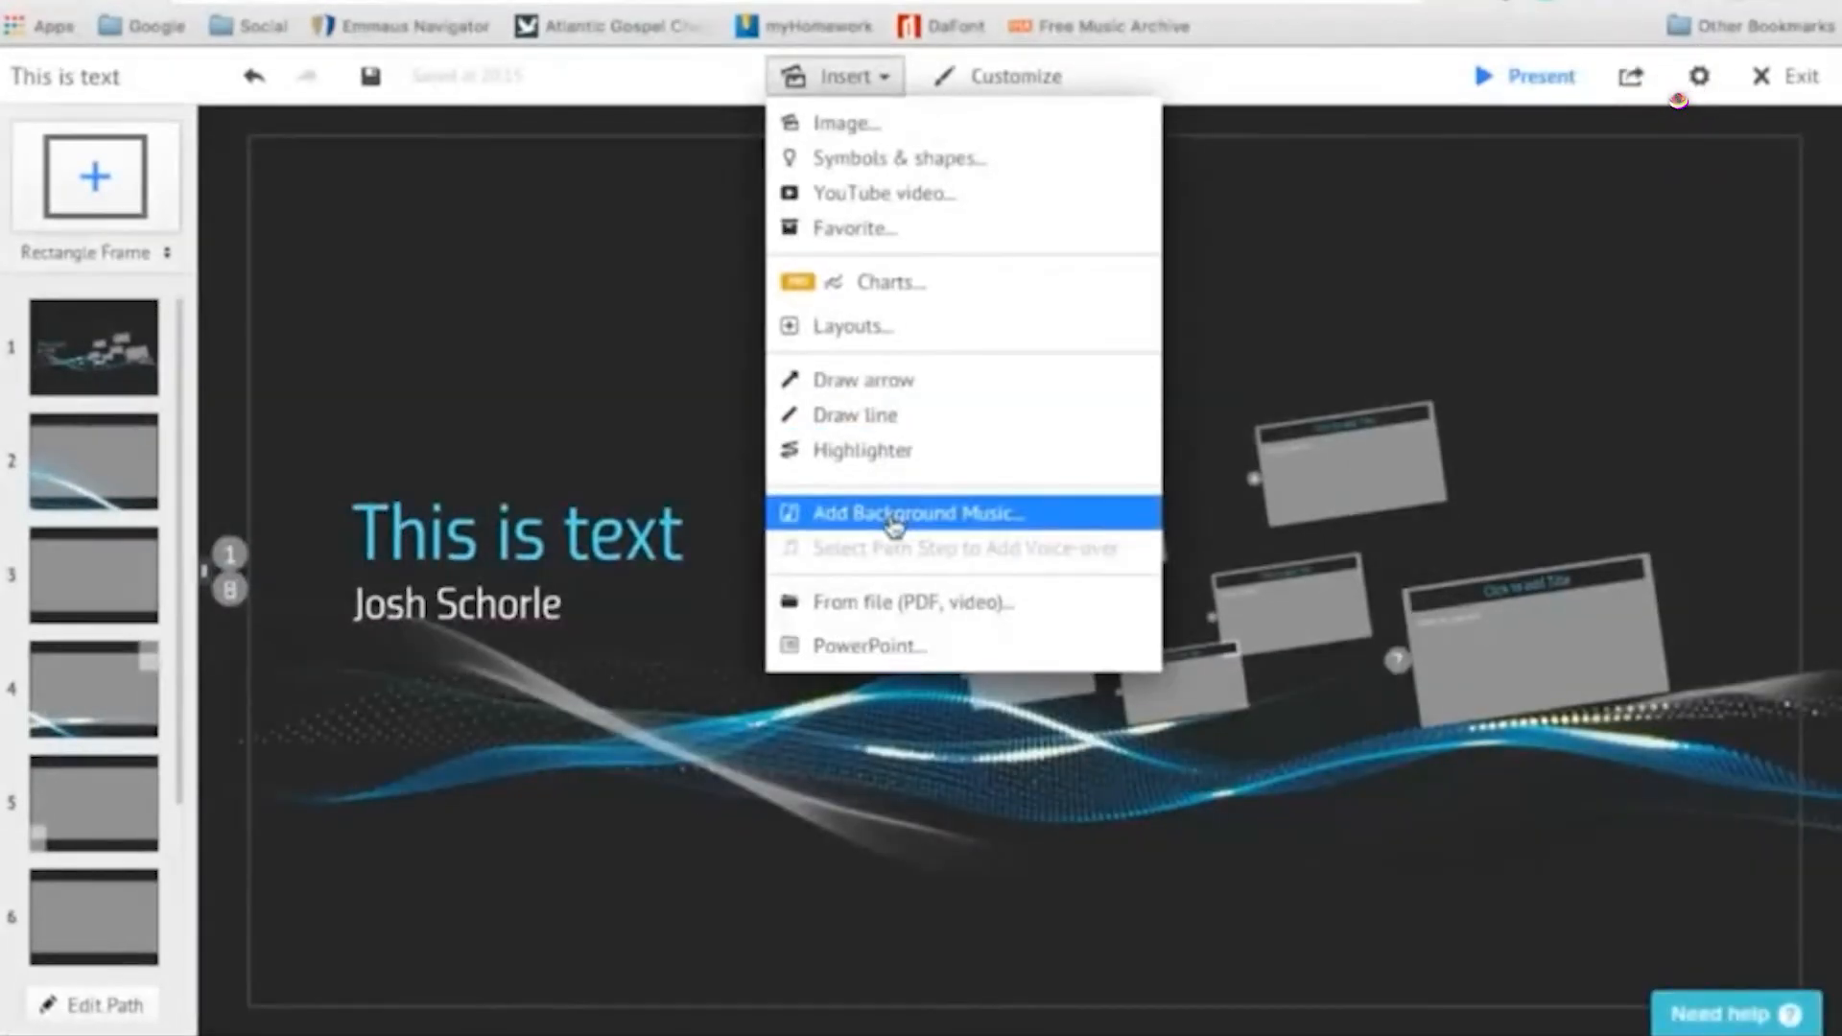
pyautogui.click(847, 648)
# Customize the theme by replacing the background with the blue "I speak in movie quotes and song lyrics" badge image from a file.
pyautogui.click(969, 81)
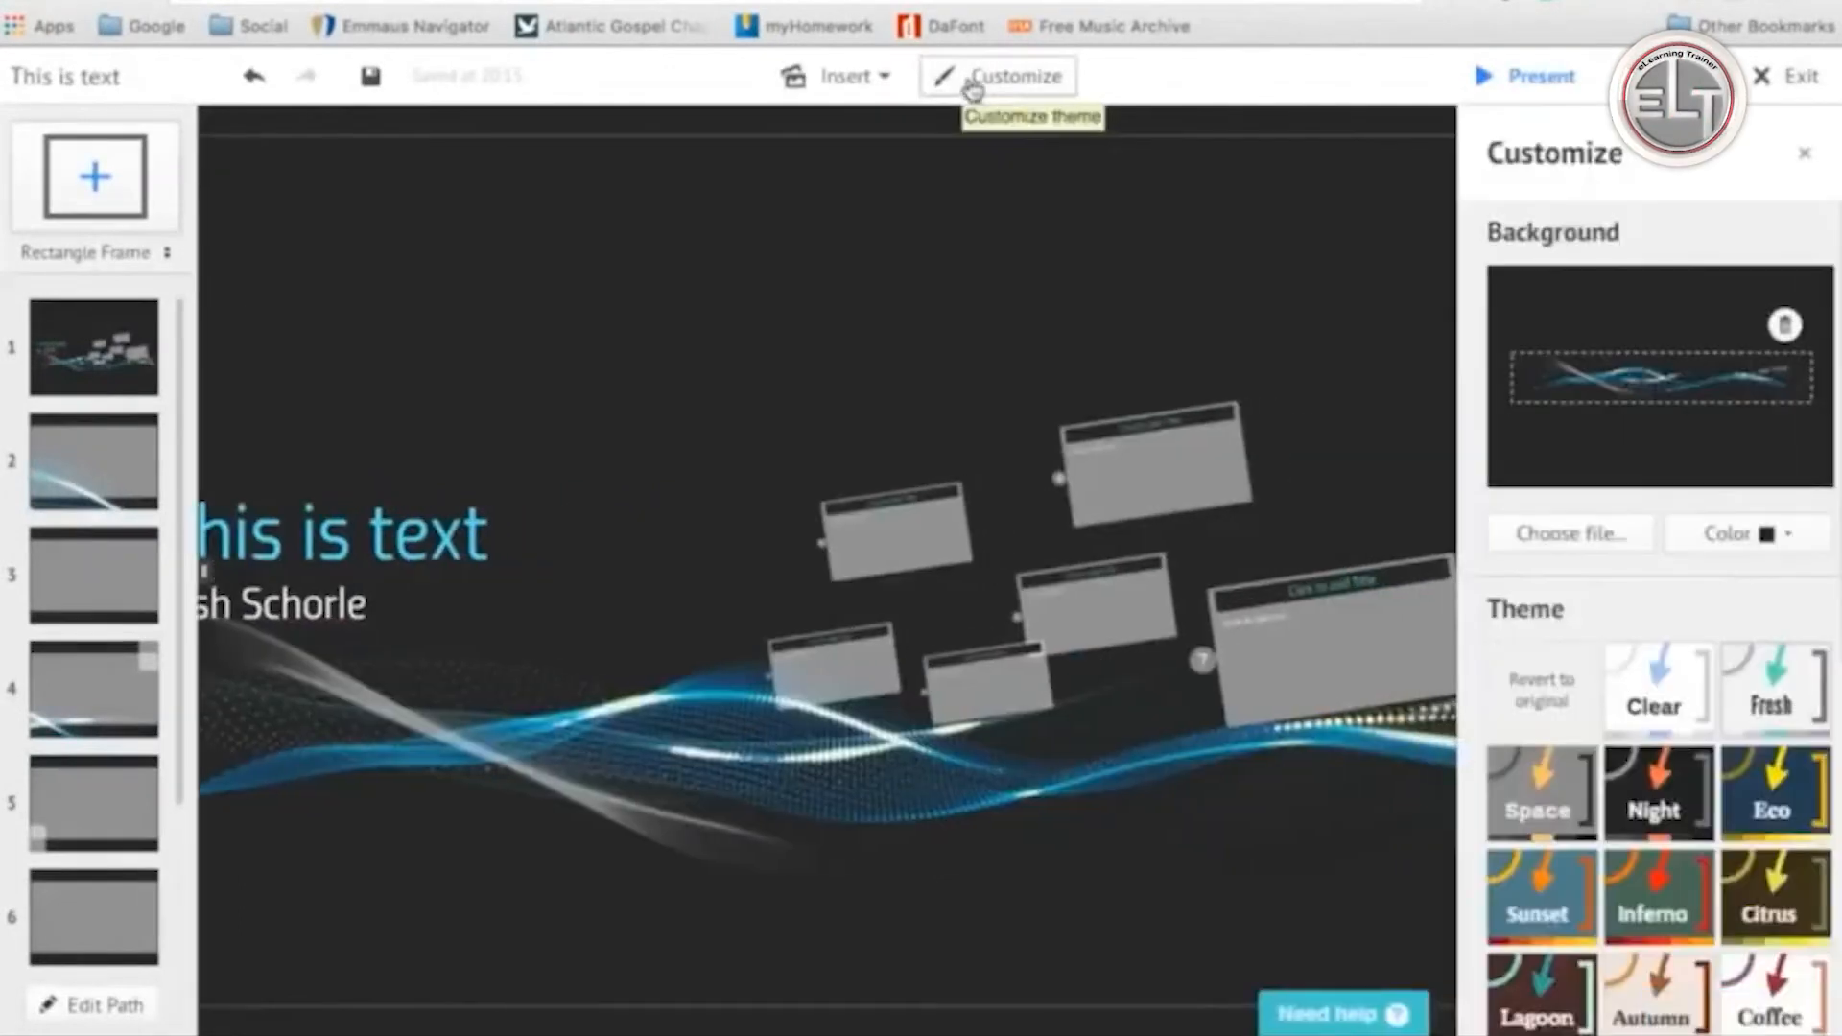
pyautogui.click(1569, 534)
pyautogui.scroll(-2, 816, 441)
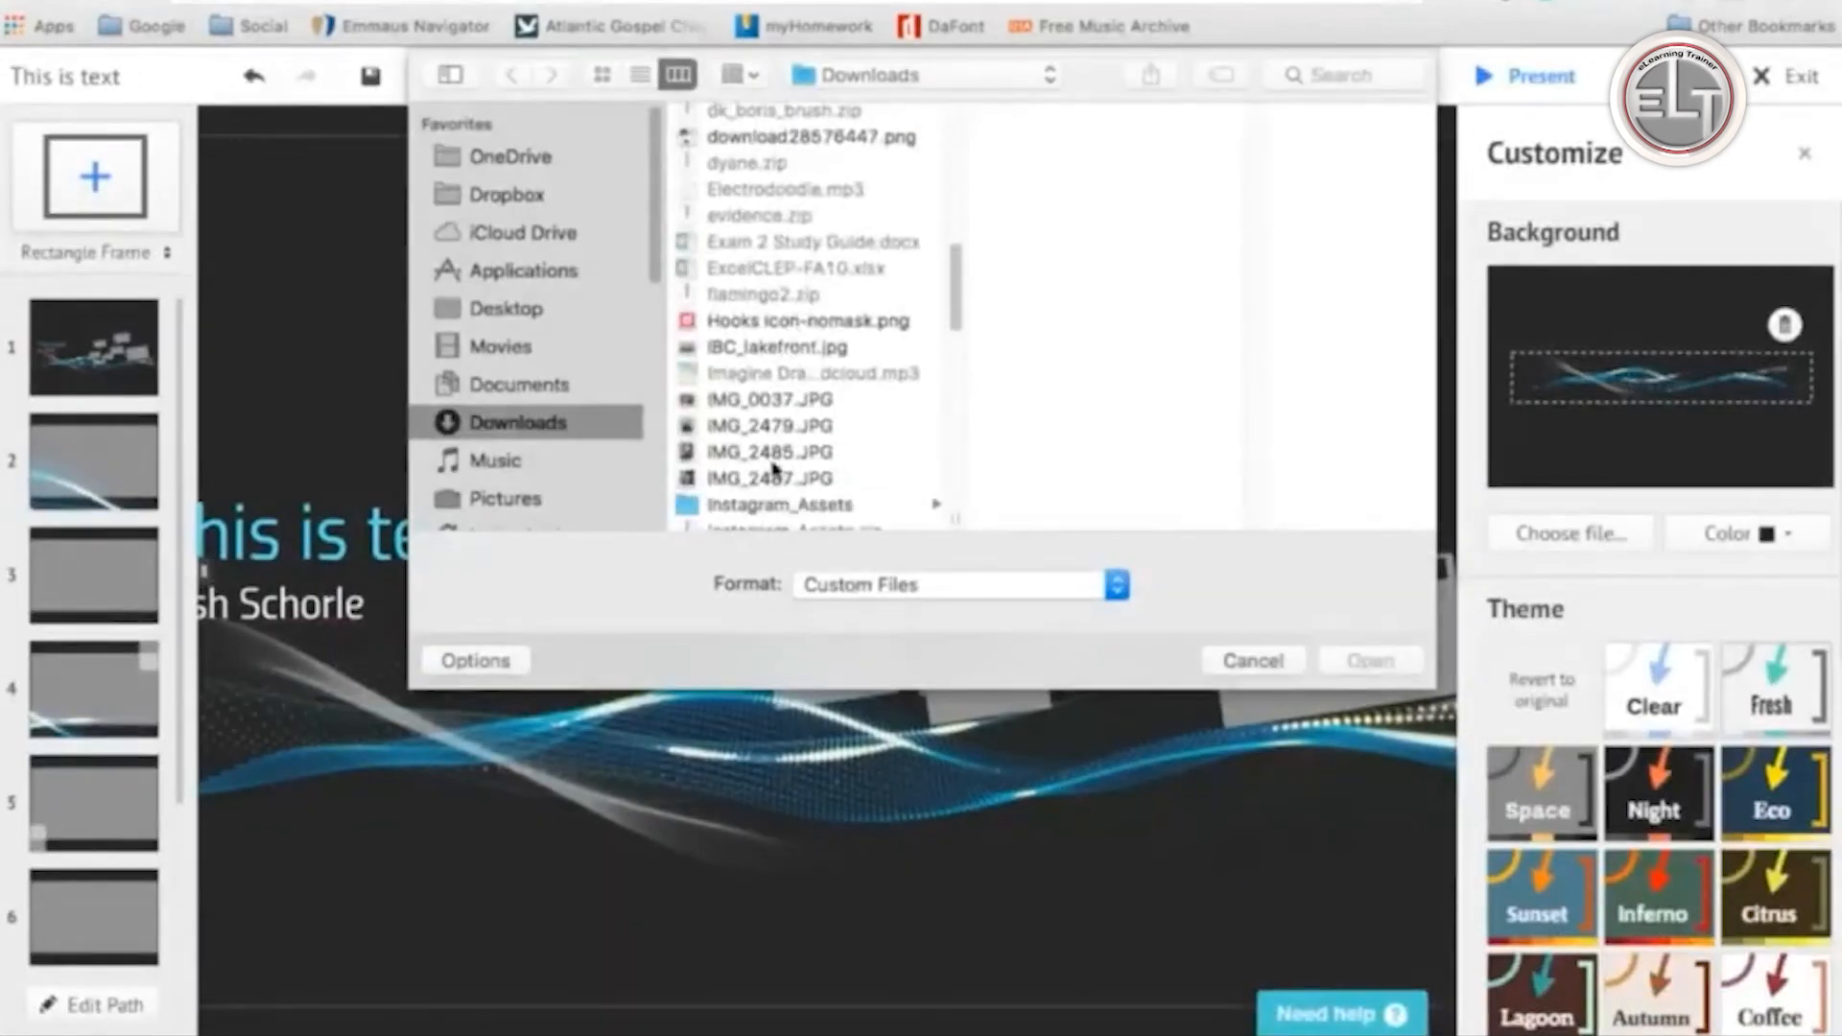
pyautogui.scroll(-1, 773, 468)
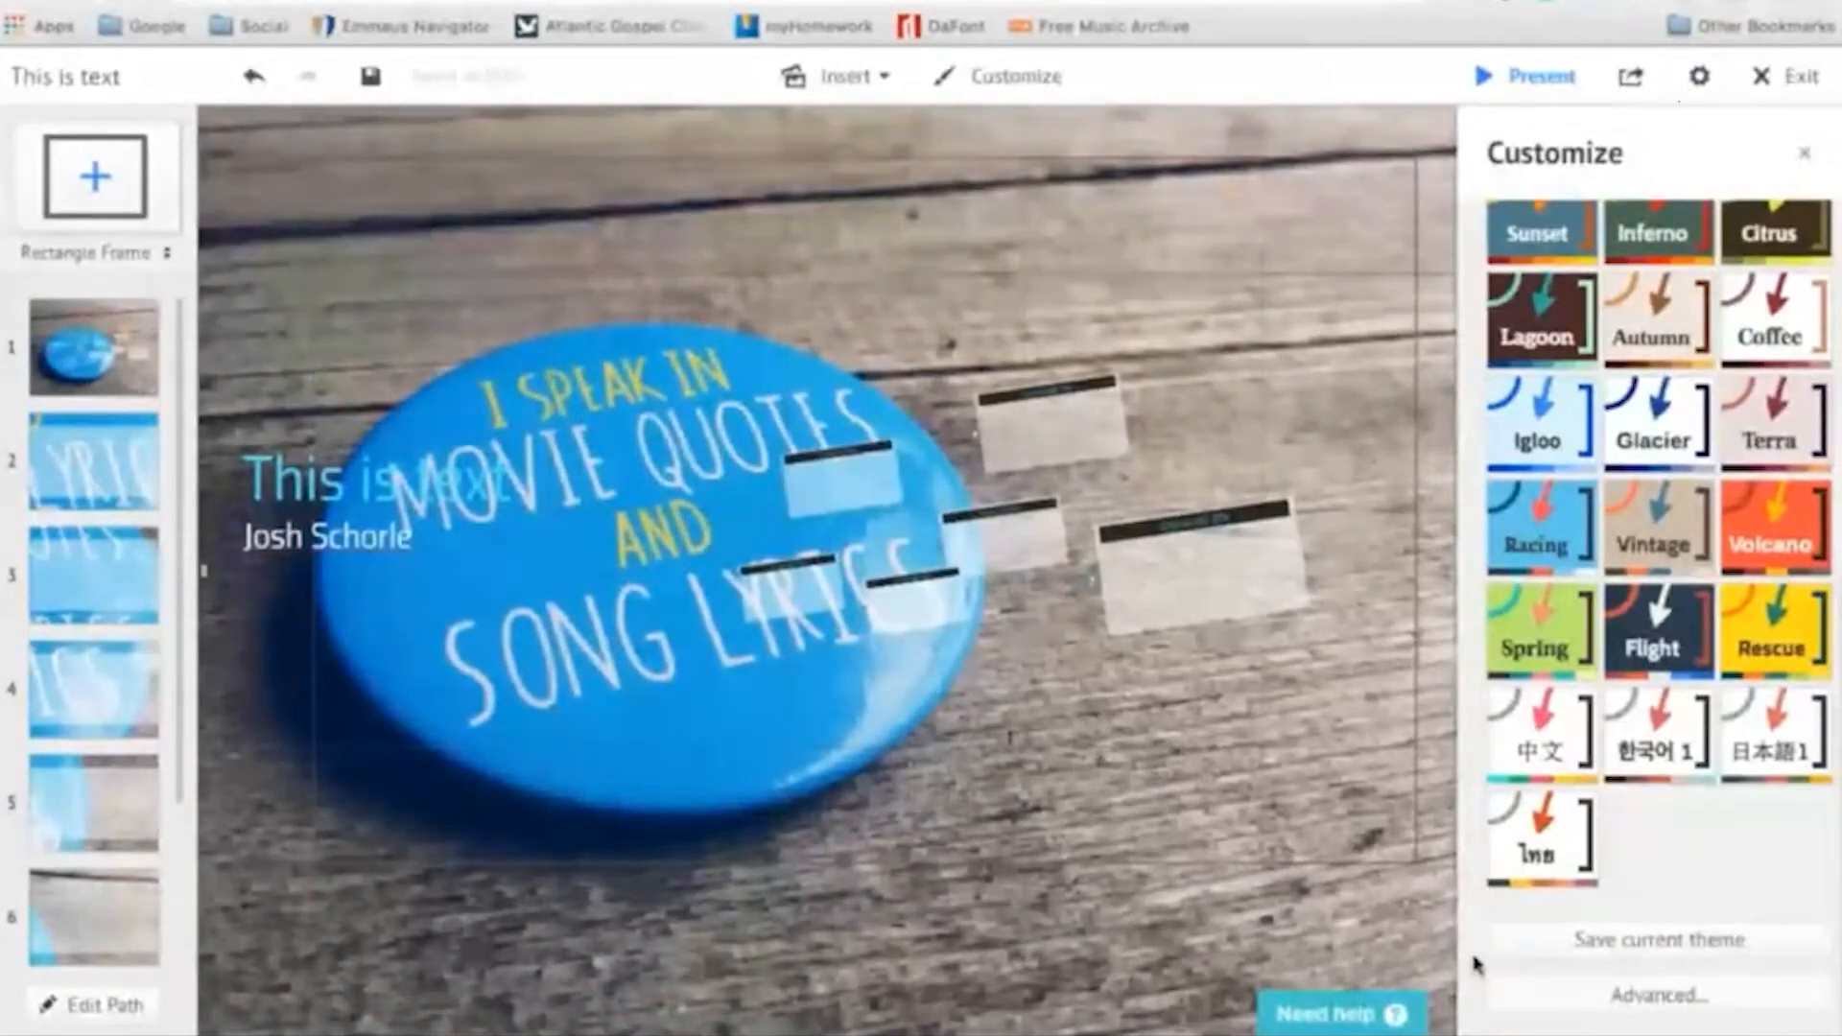
# Add the portrait photo of the man in a blue shirt as a second 3D background layer and apply the theme changes.
pyautogui.click(1536, 997)
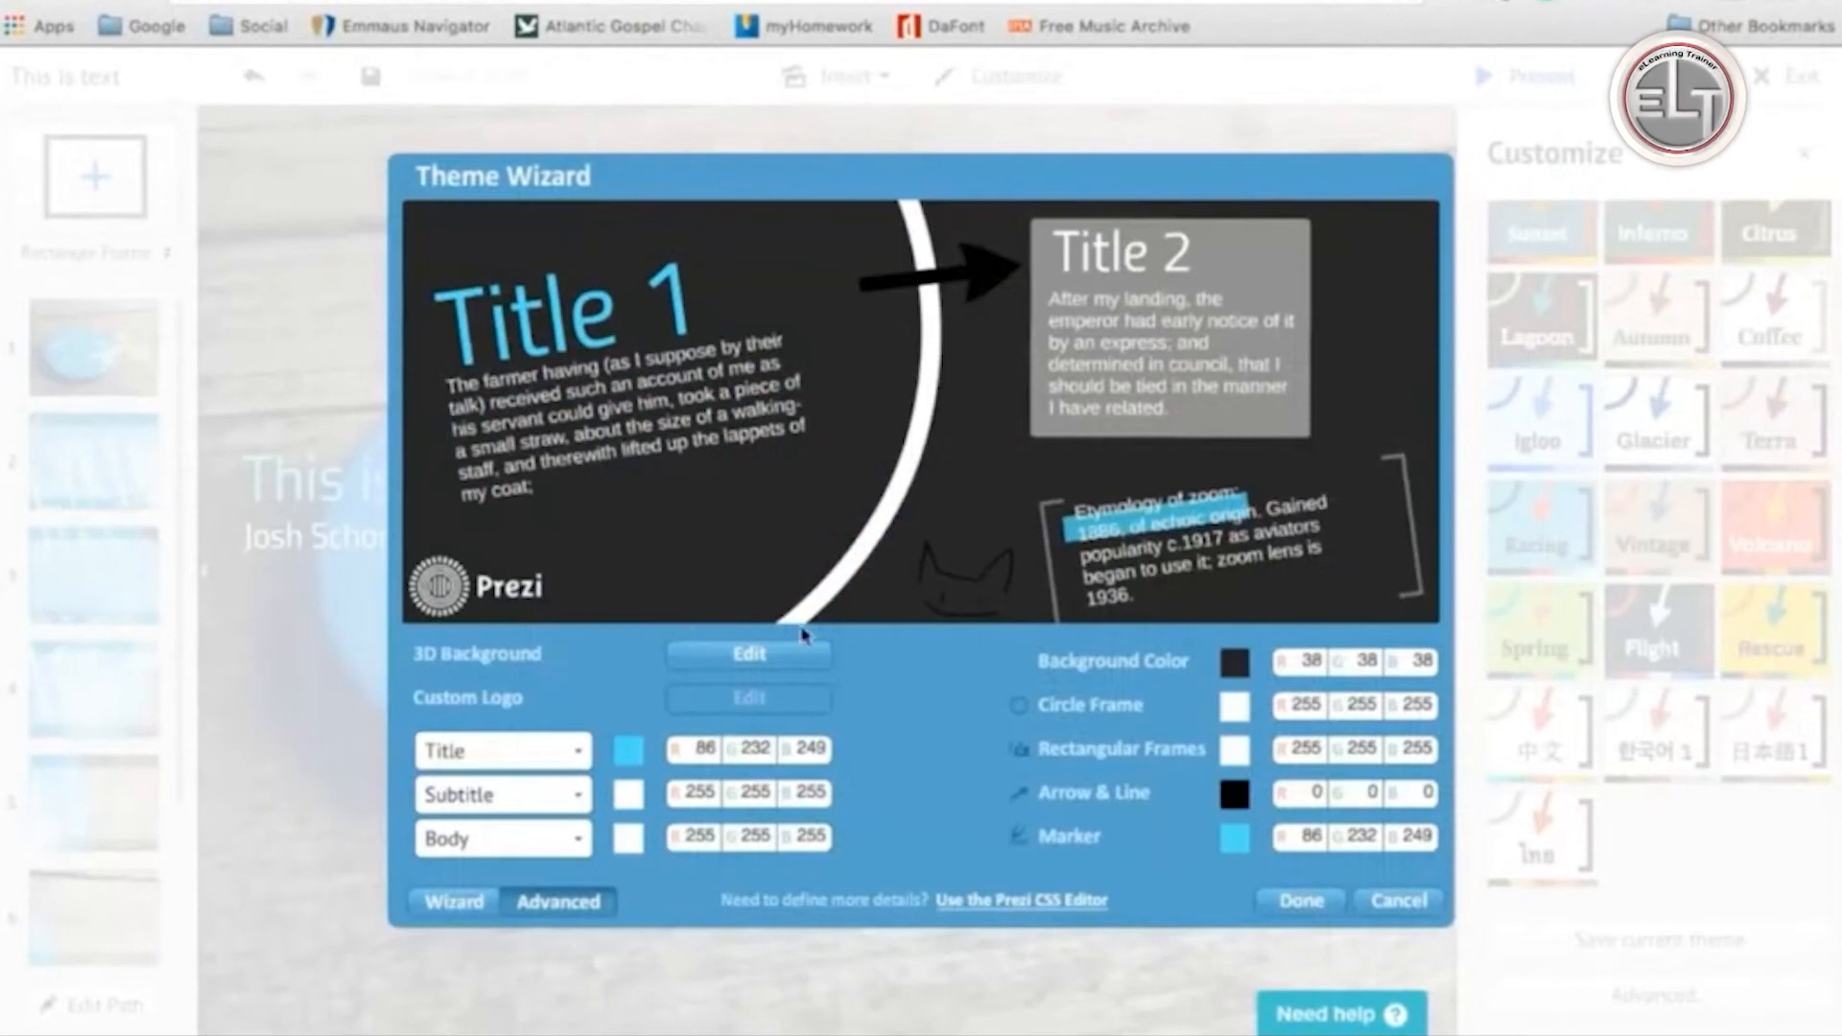
pyautogui.click(719, 656)
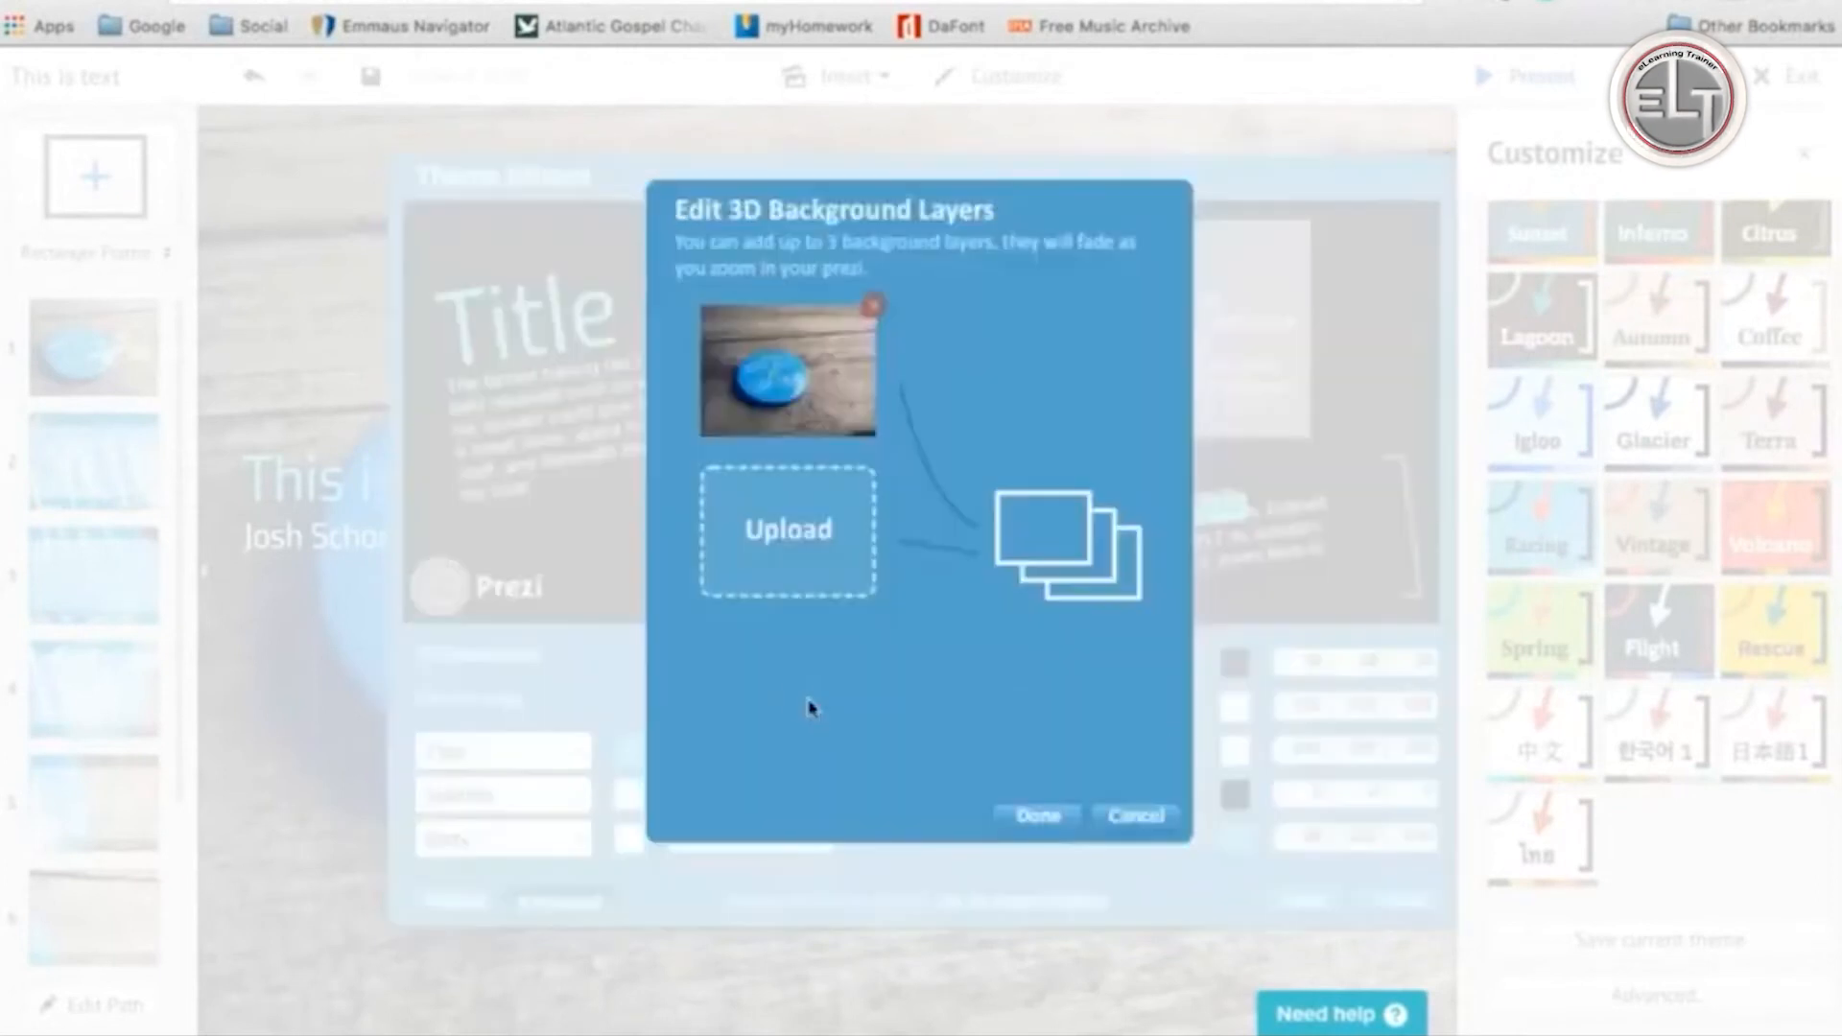
pyautogui.click(782, 533)
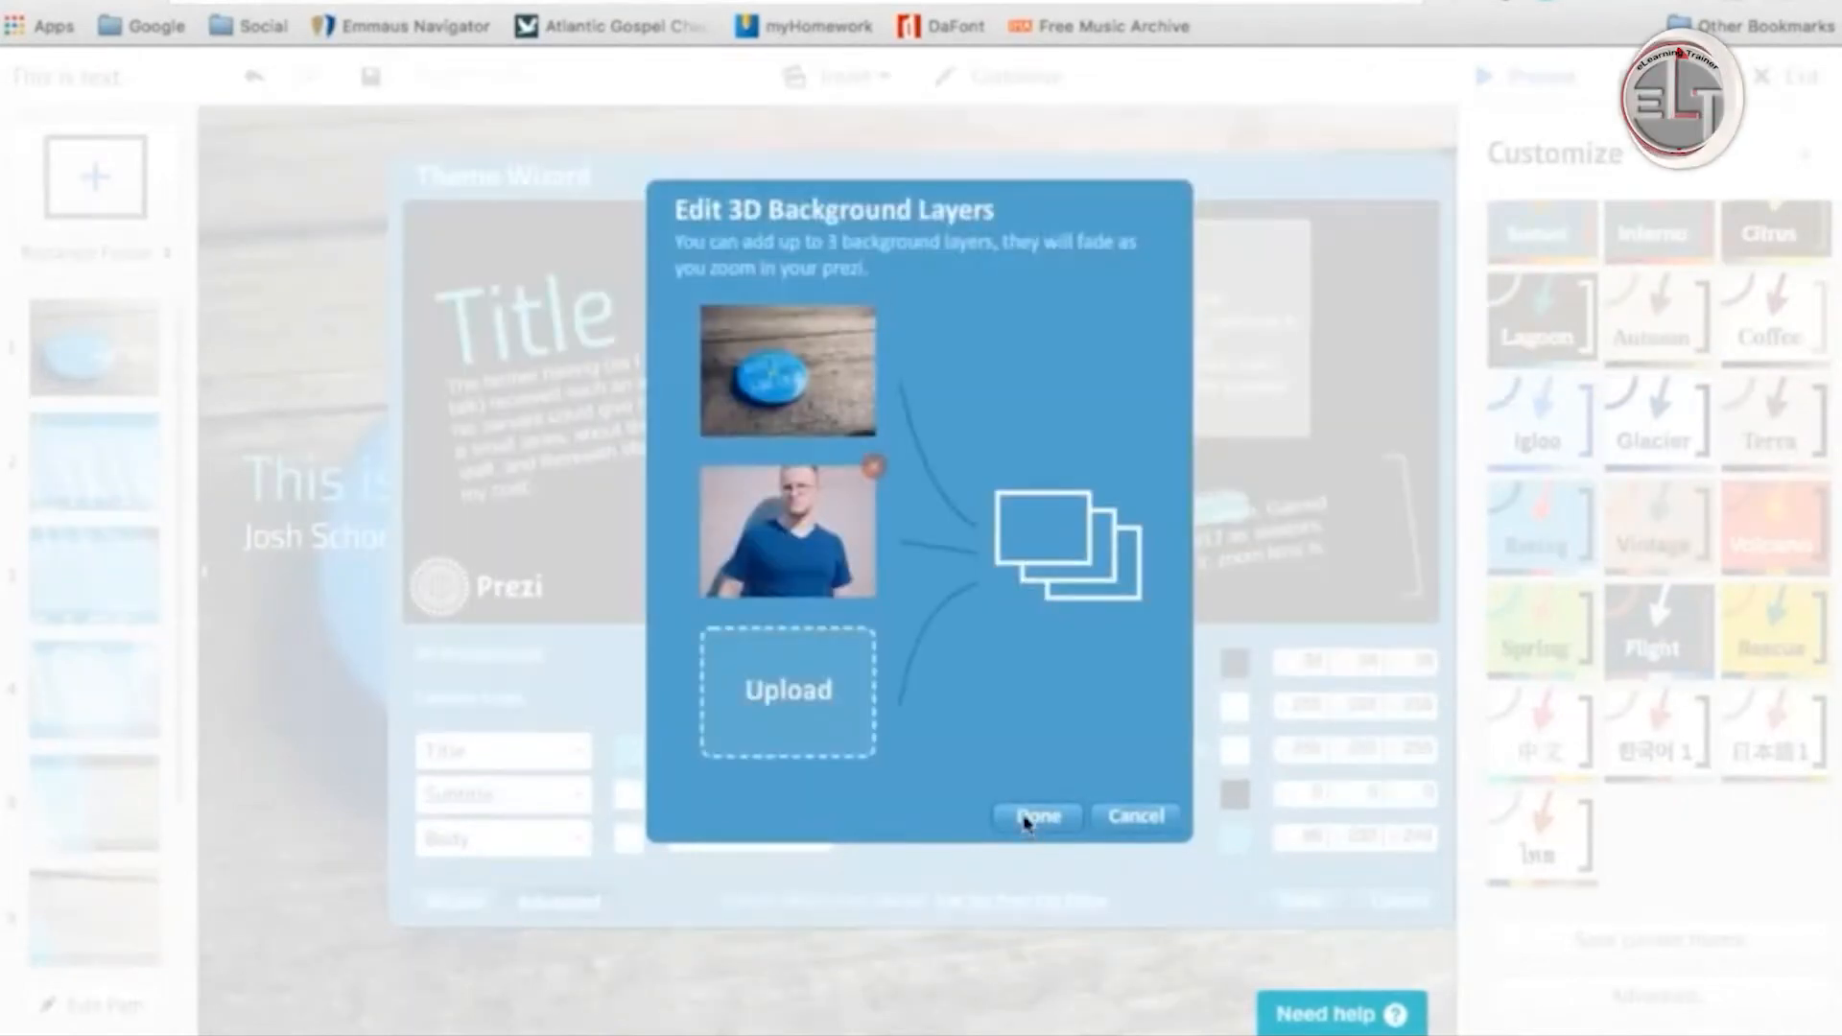
pyautogui.click(1025, 817)
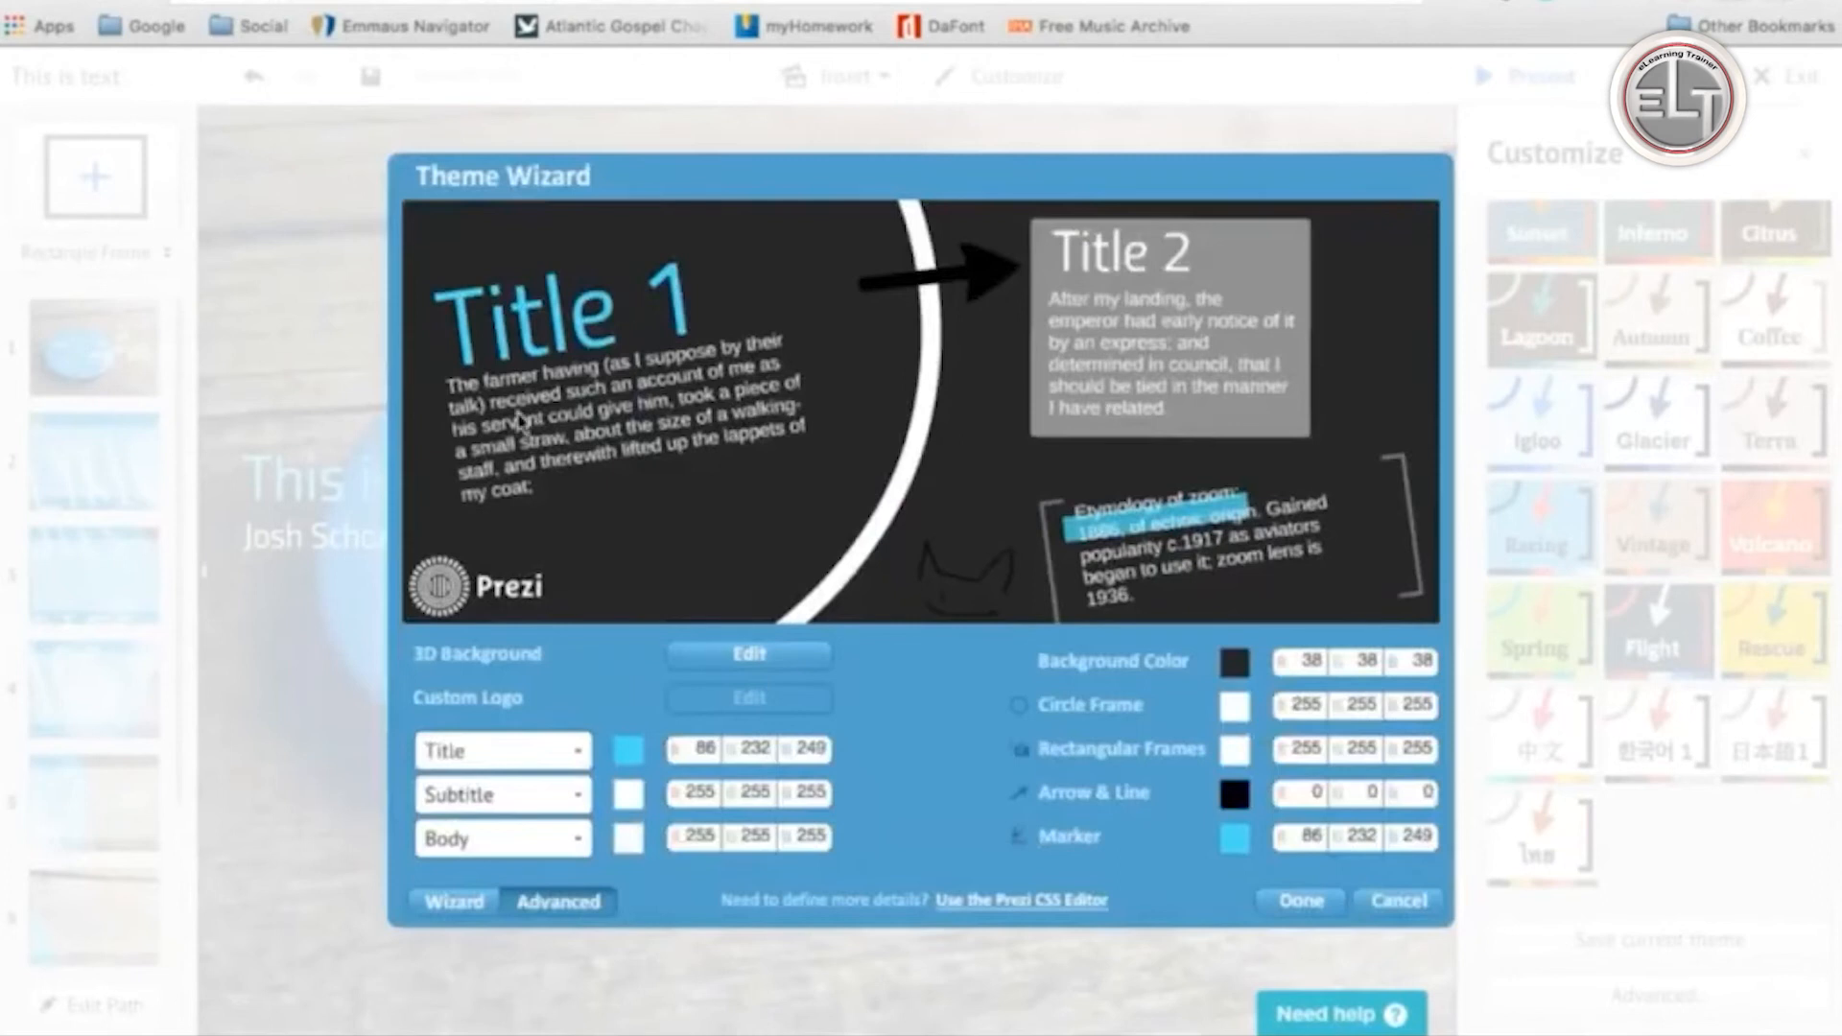
pyautogui.click(1300, 902)
# Examine how the 3D background layers fade into each other at close and overview zoom levels of the canvas.
pyautogui.scroll(10, 904, 574)
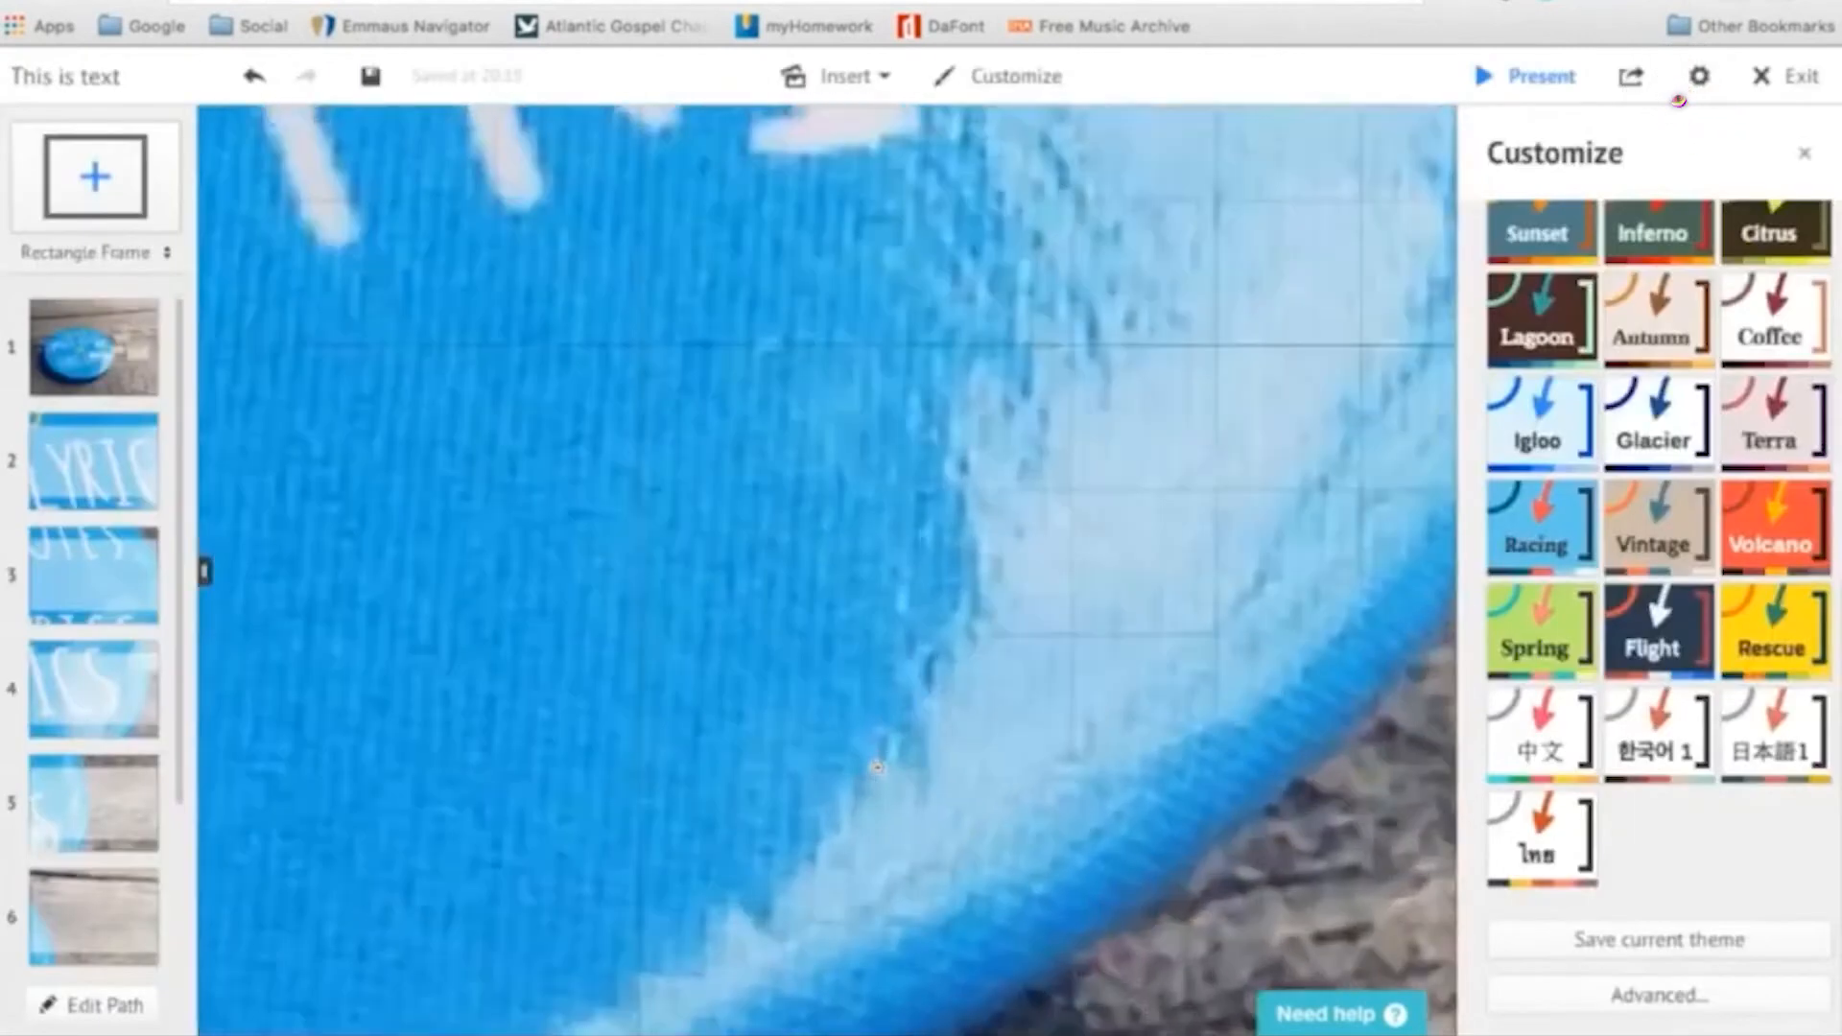
pyautogui.moveTo(879, 423); pyautogui.dragTo(969, 788)
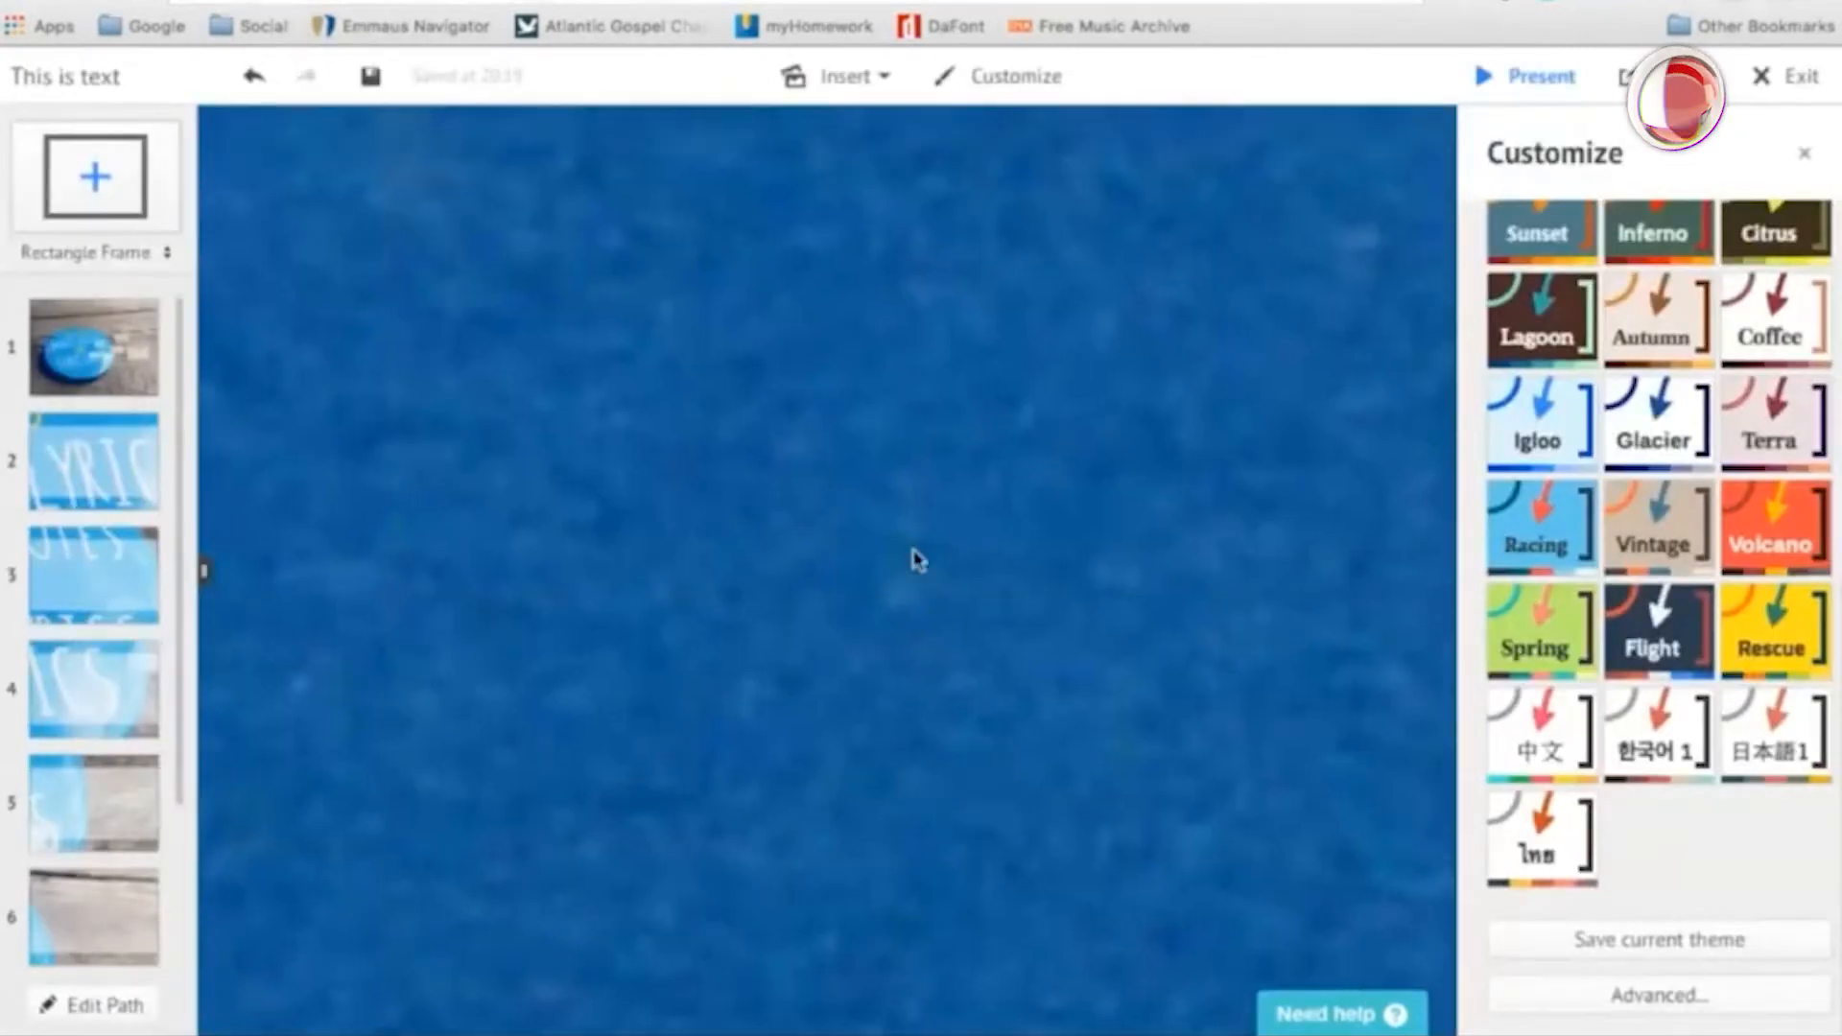
pyautogui.moveTo(844, 249); pyautogui.dragTo(876, 815)
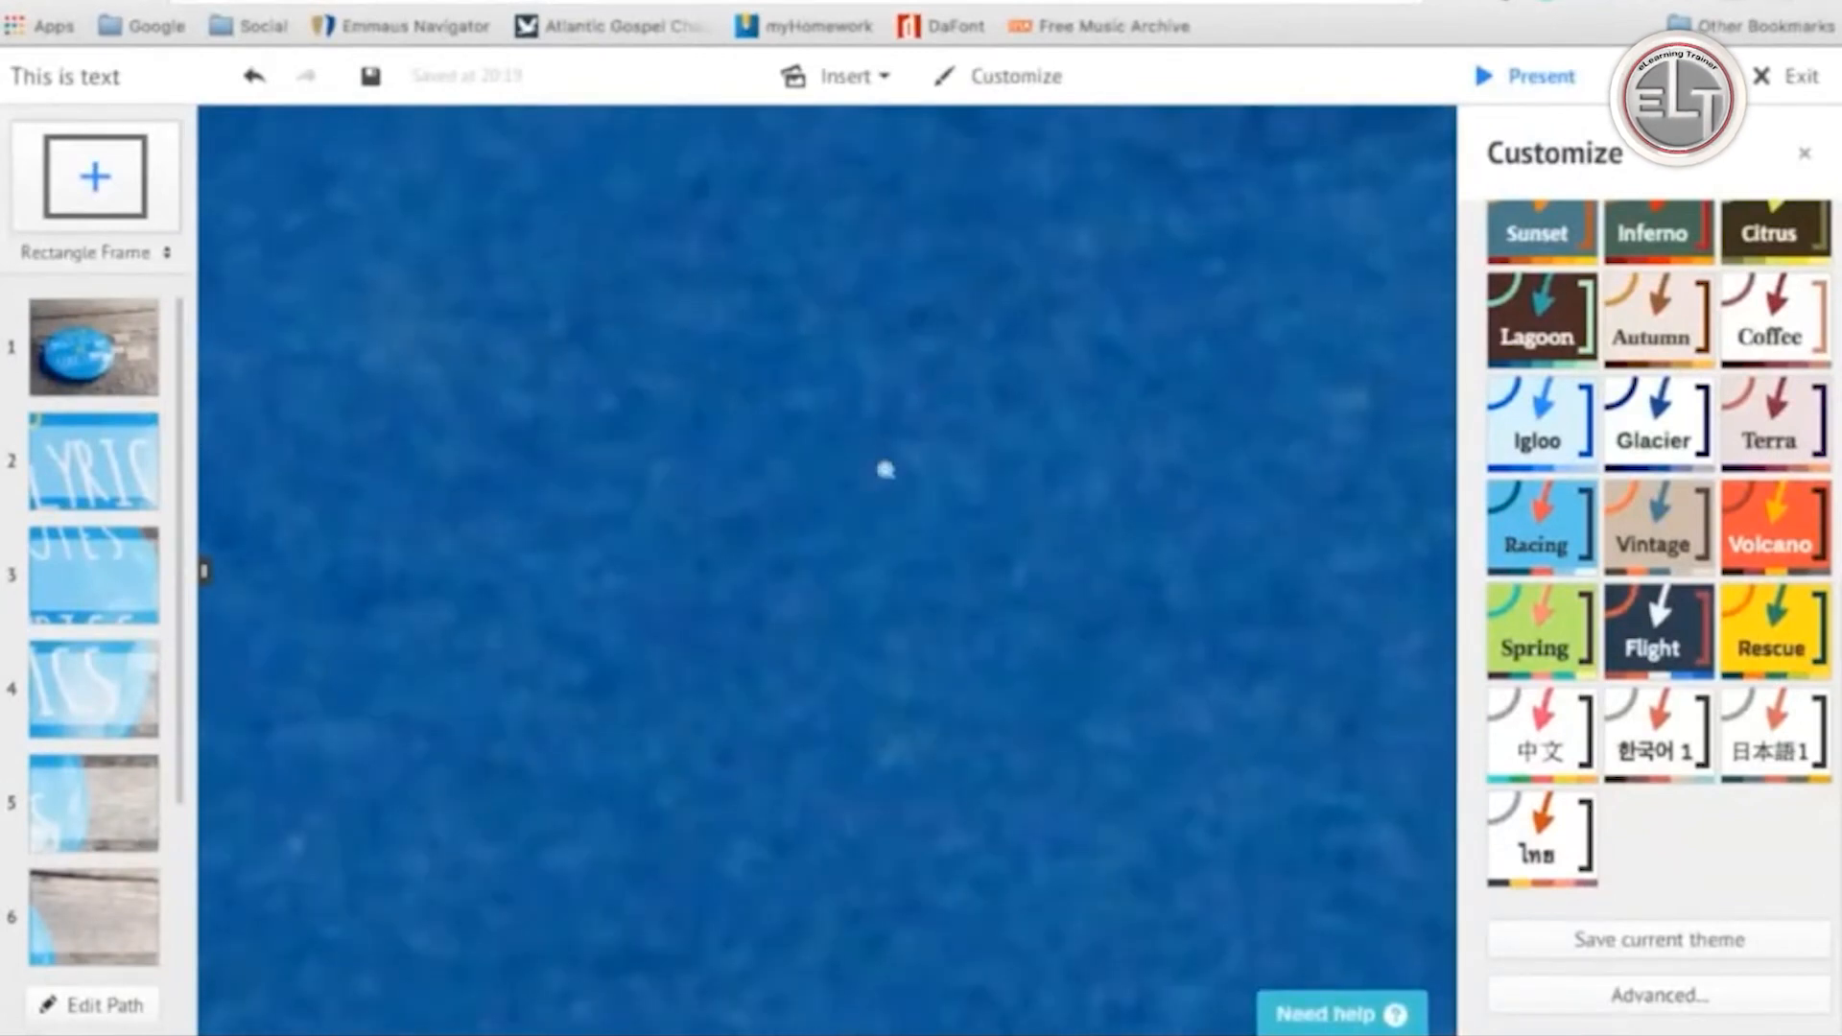
pyautogui.scroll(-5, 1004, 656)
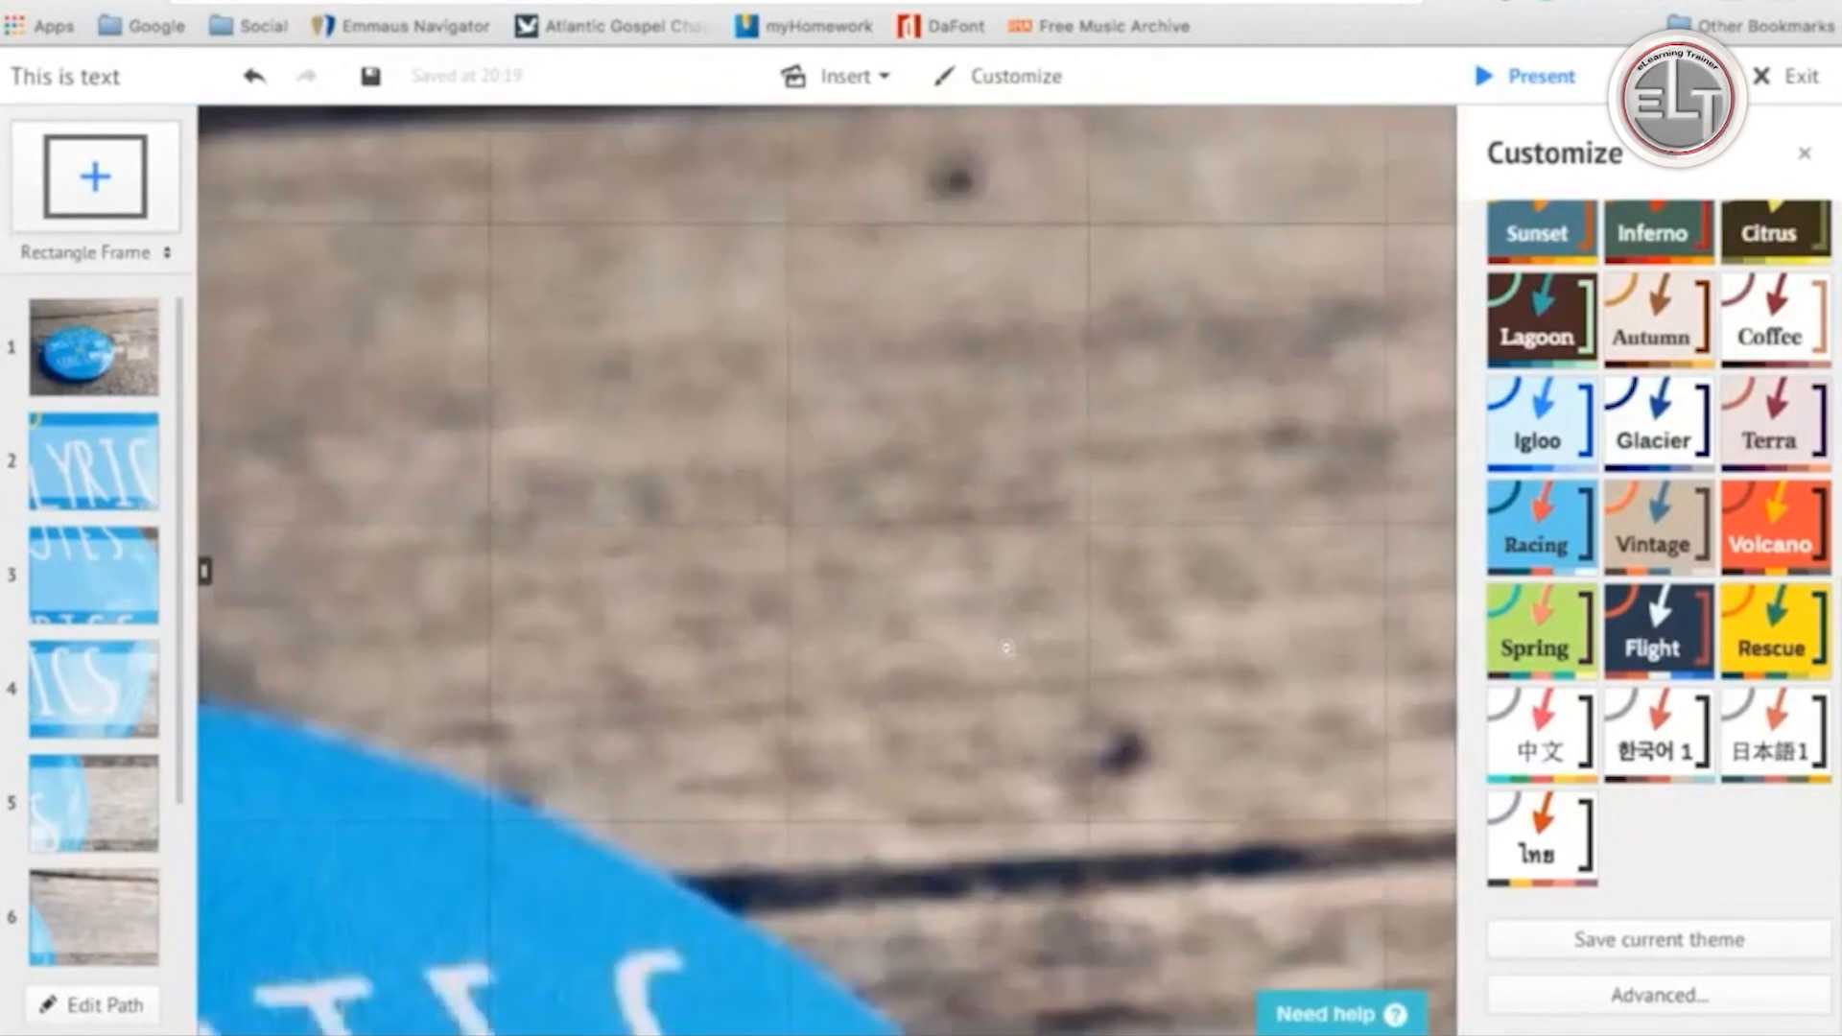
pyautogui.scroll(-5, 1005, 656)
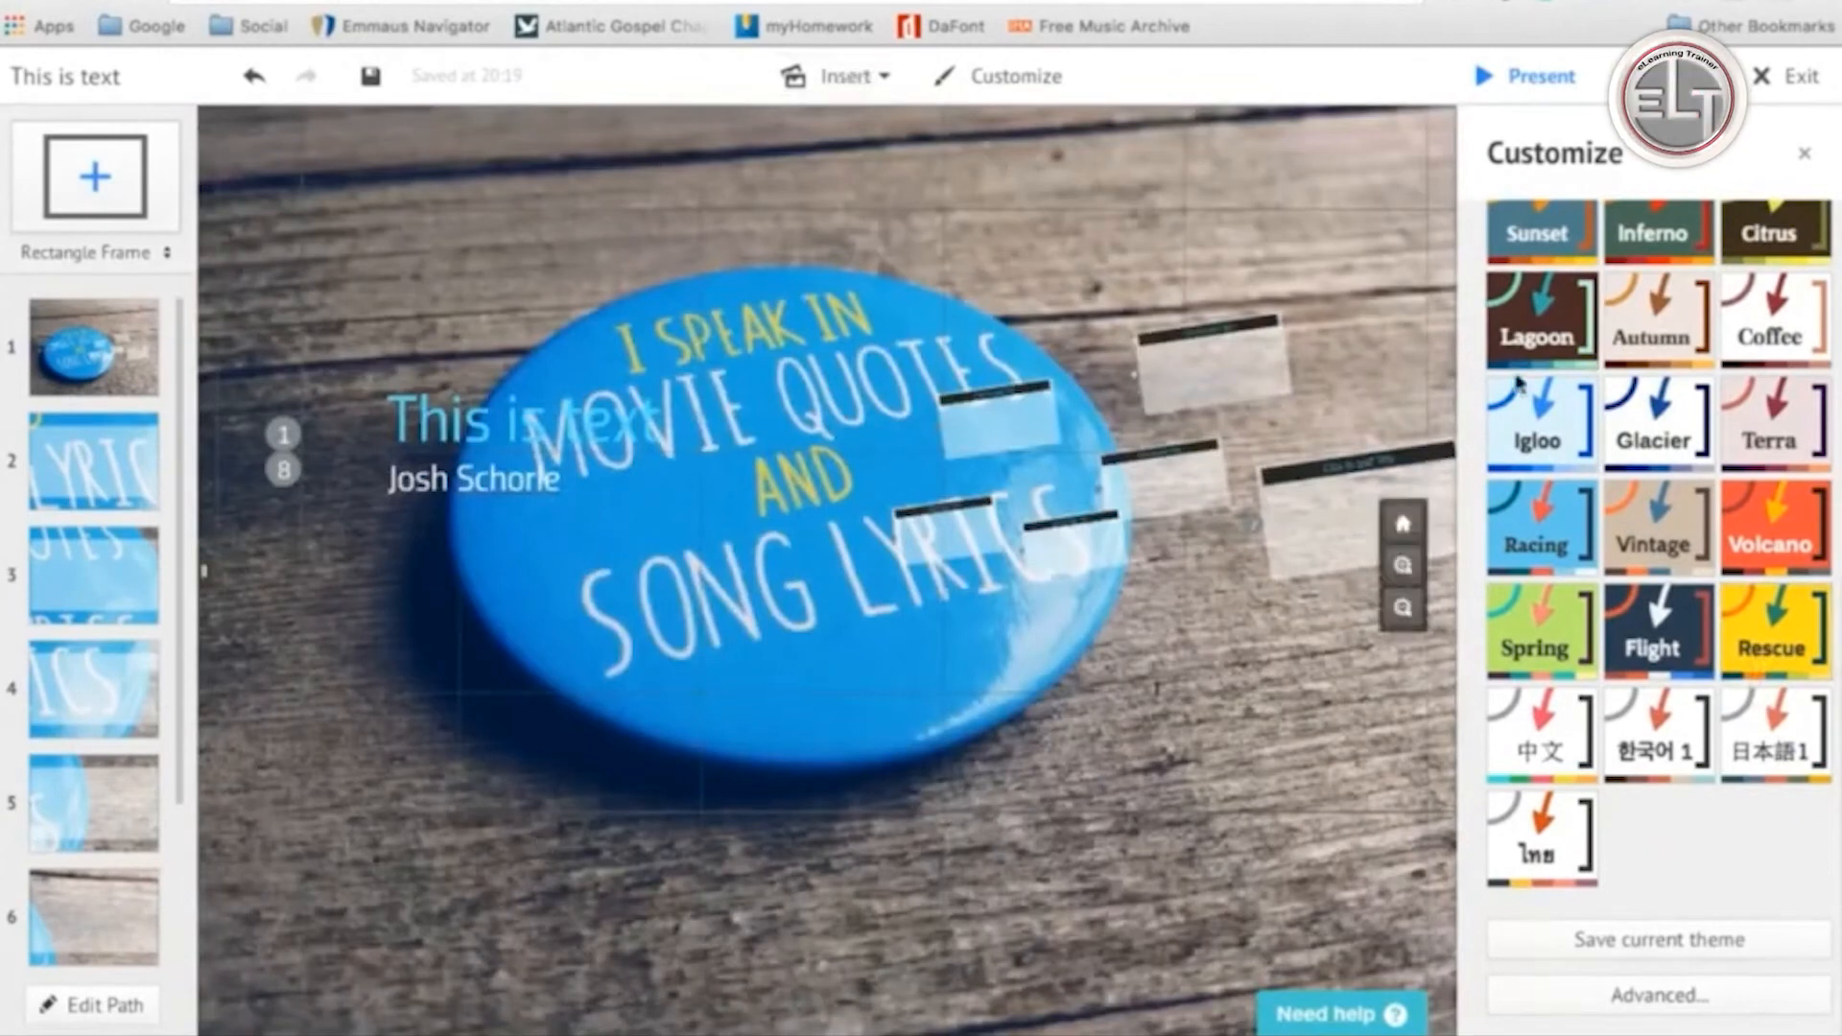
# Exit the presentation editor and open the account settings.
pyautogui.click(1804, 153)
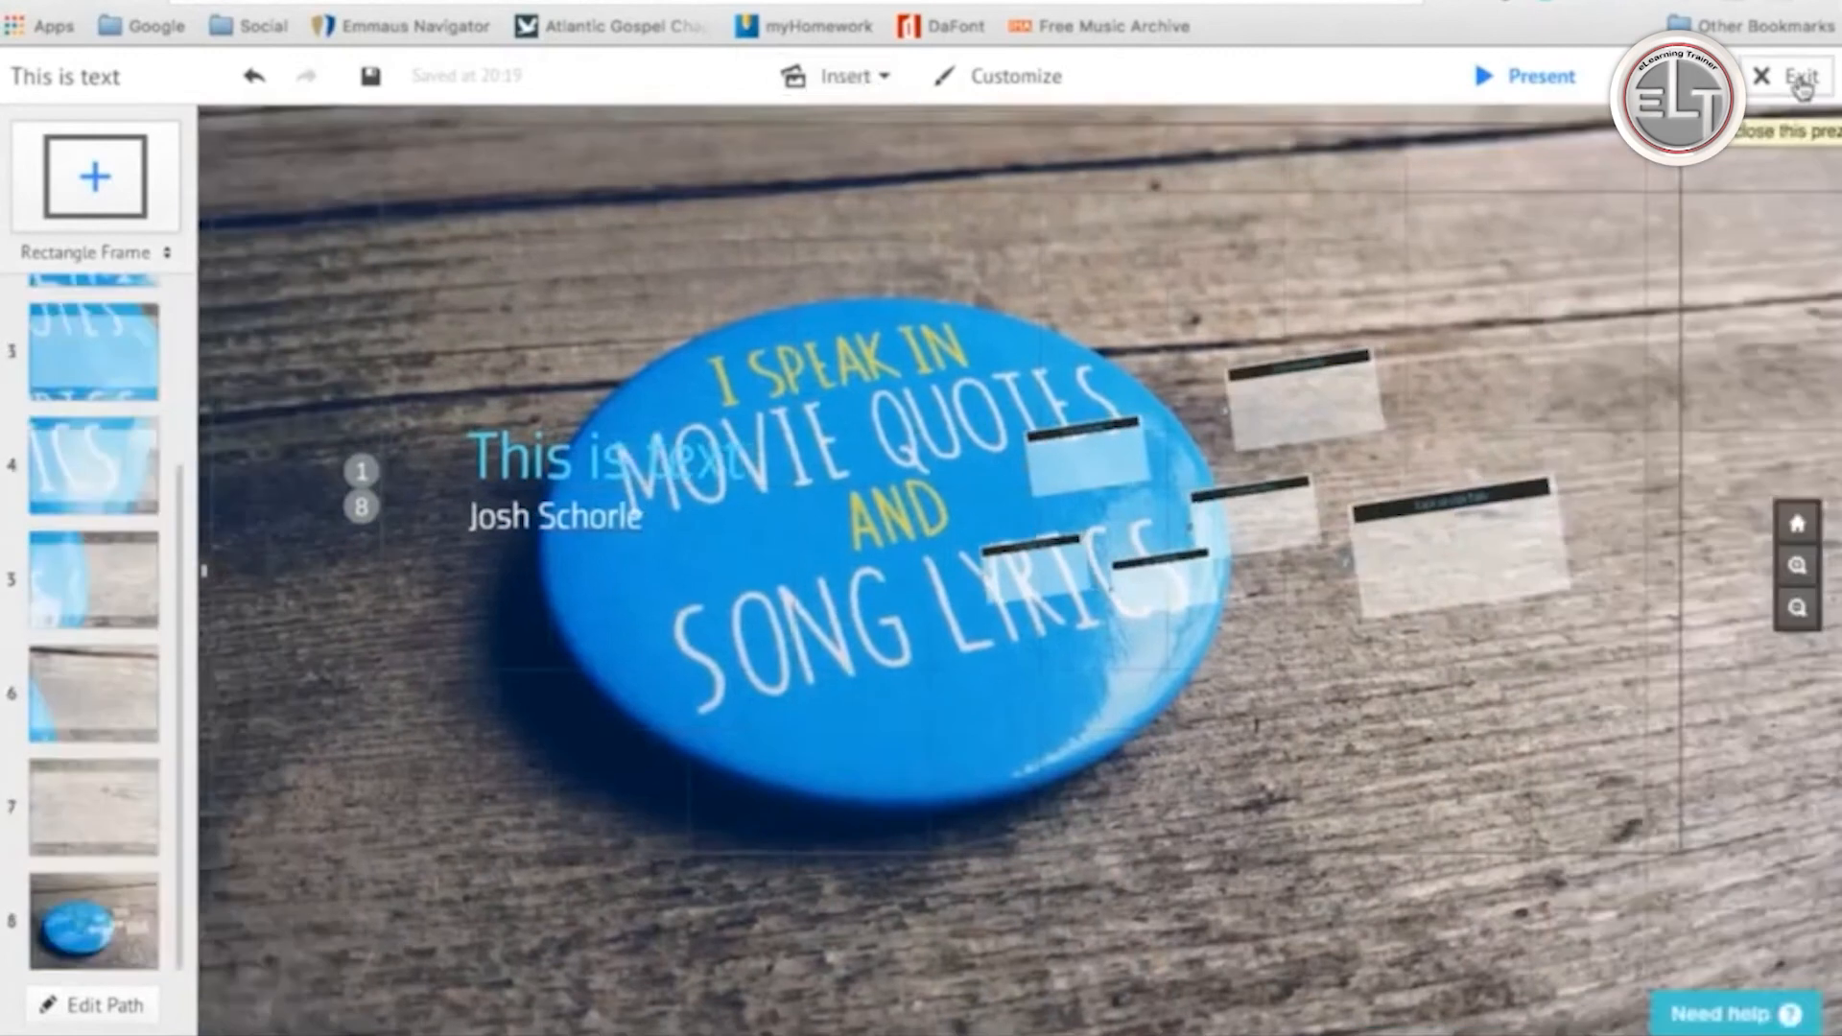
pyautogui.click(1801, 81)
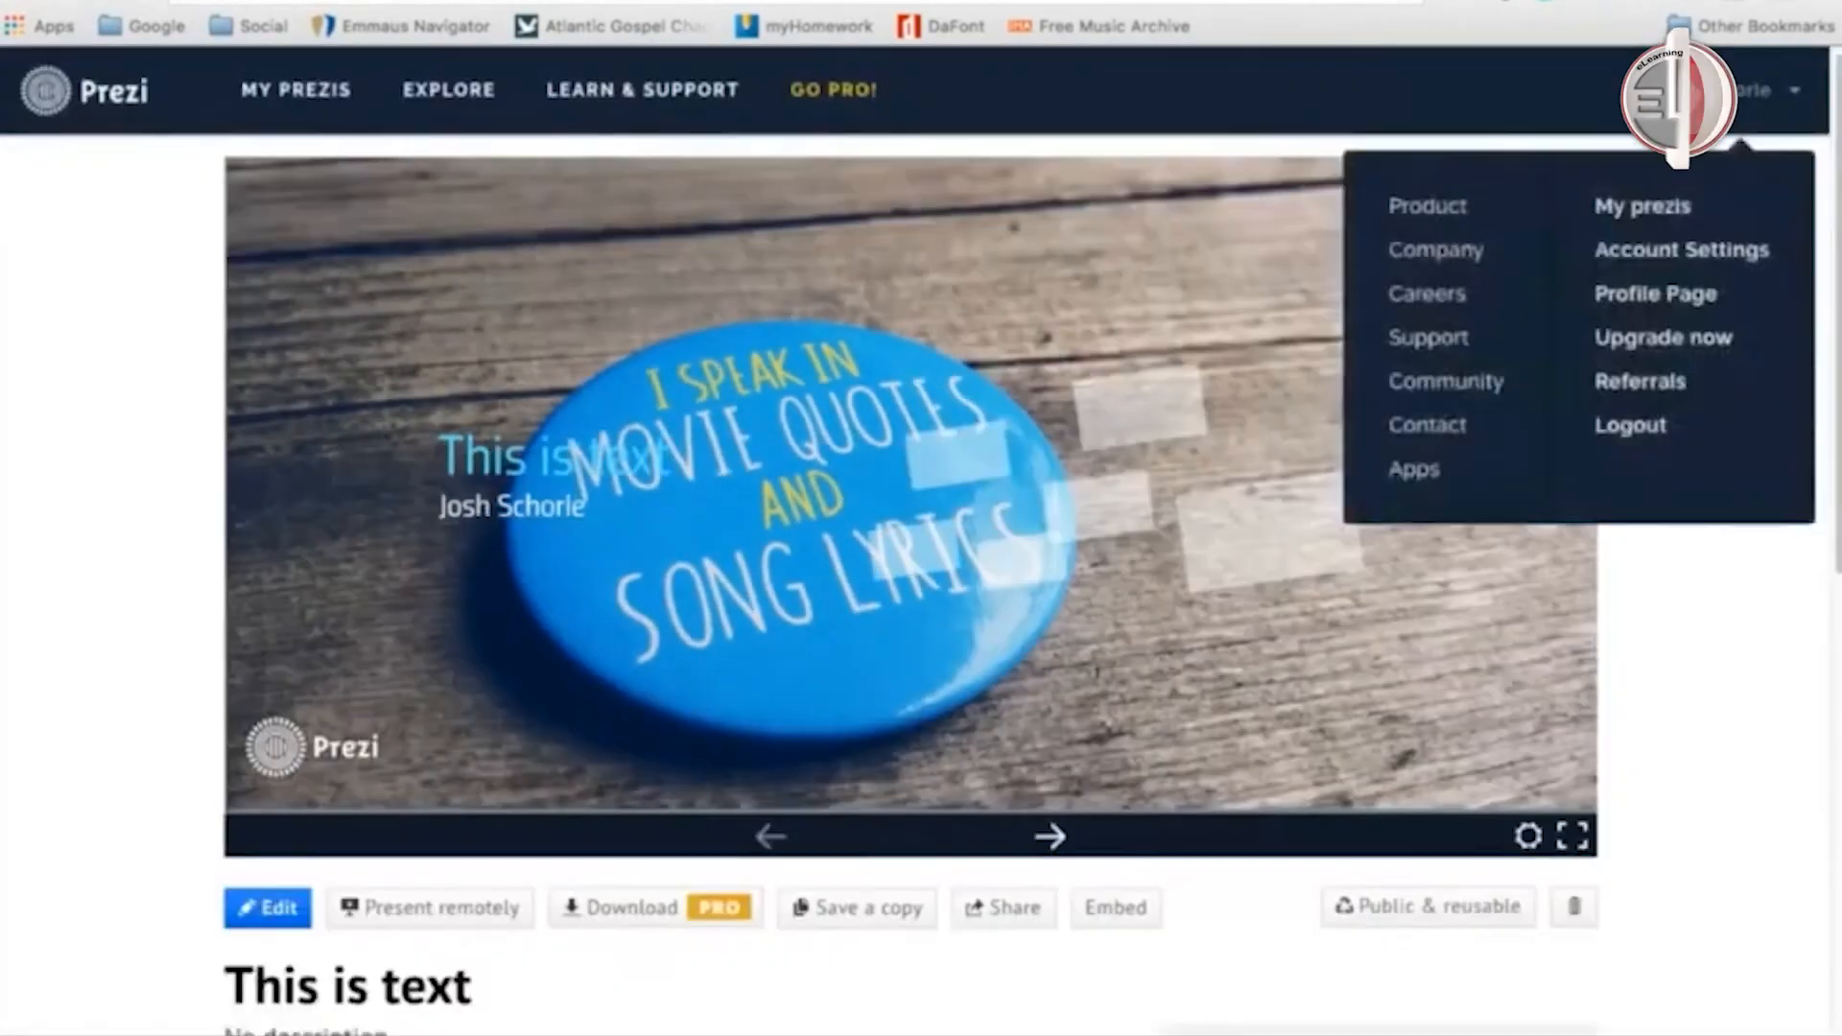
pyautogui.moveTo(1777, 96)
pyautogui.click(1634, 255)
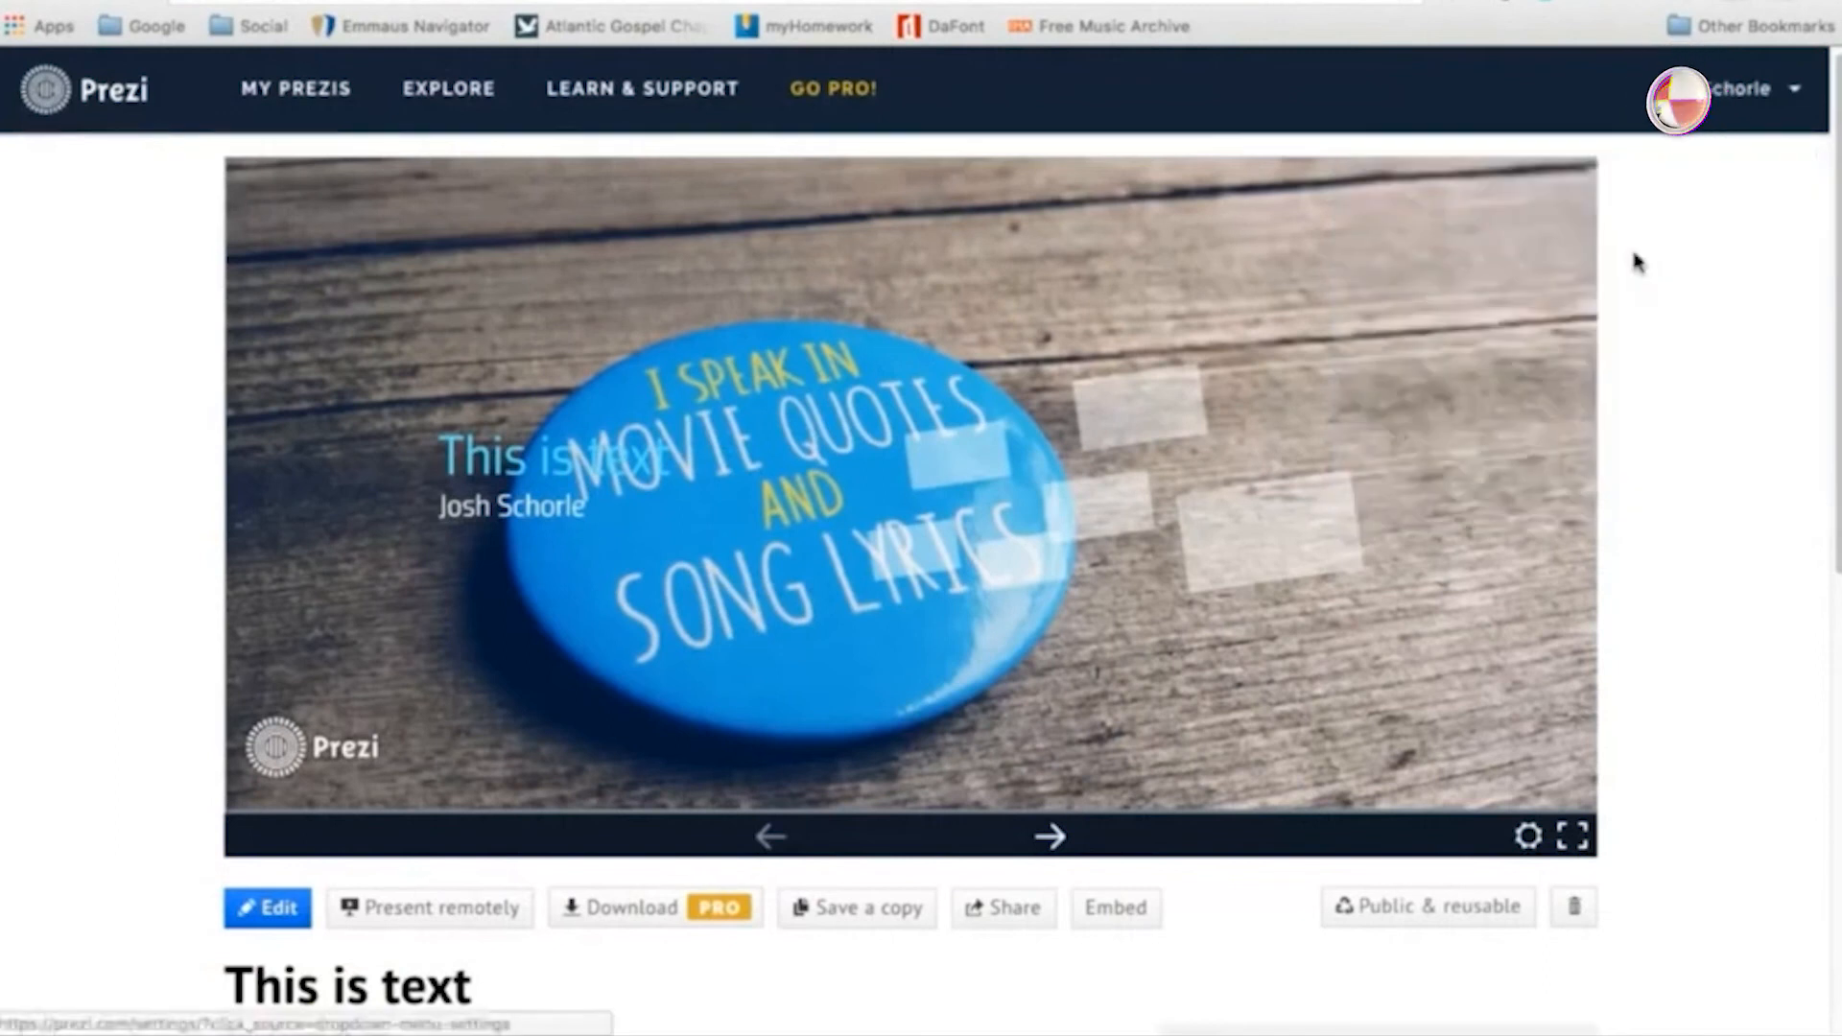